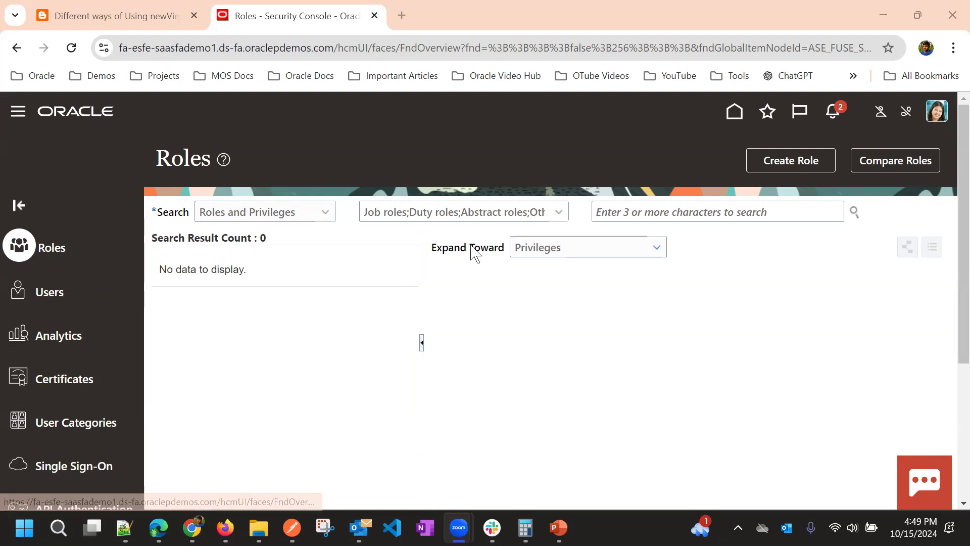
Go to the User Accounts page and open a blank Add User Account form
click(53, 297)
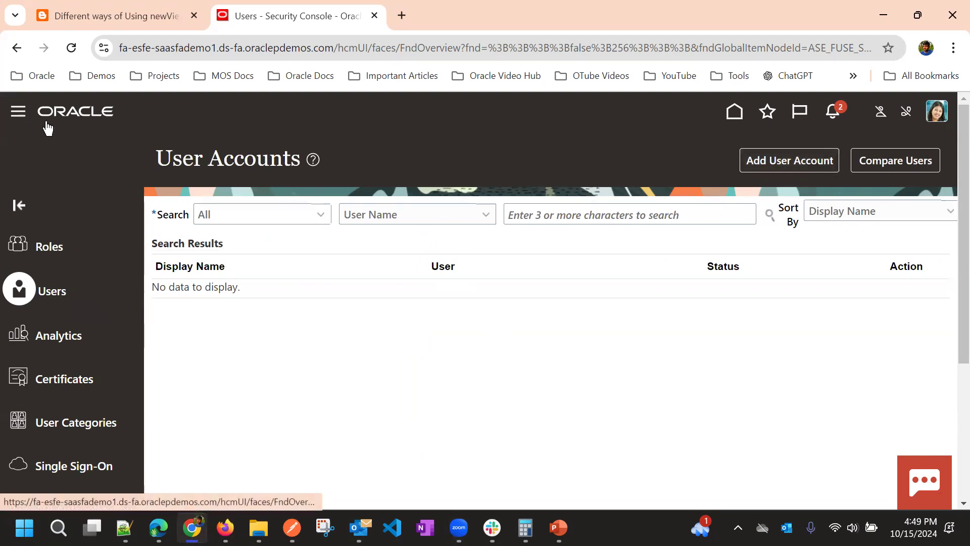
scroll(177, 294, down, 10)
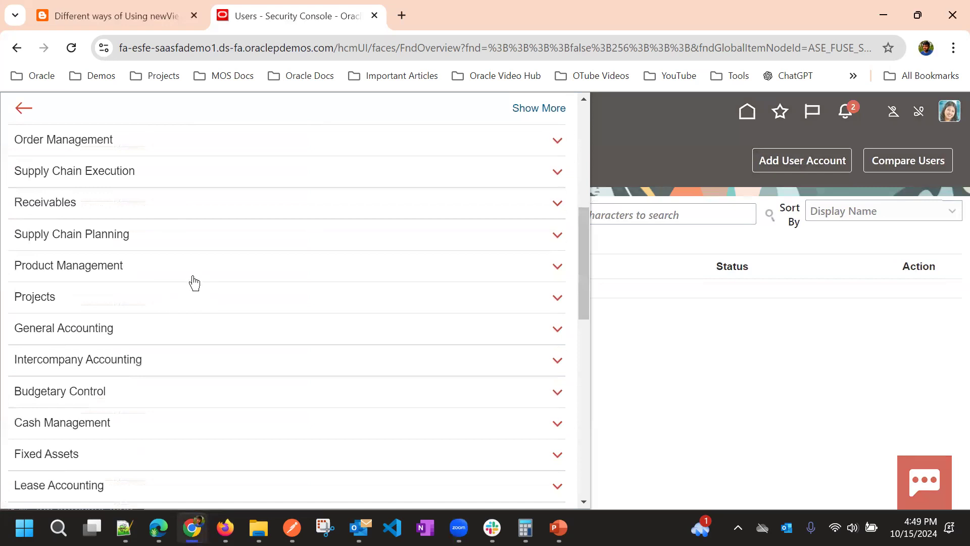
scroll(194, 286, down, 5)
scroll(195, 287, down, 3)
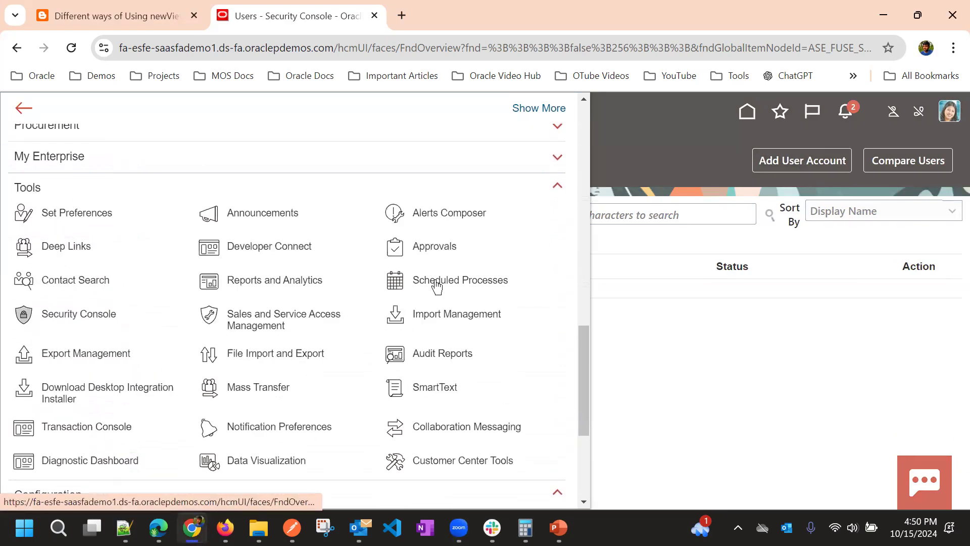
click(618, 162)
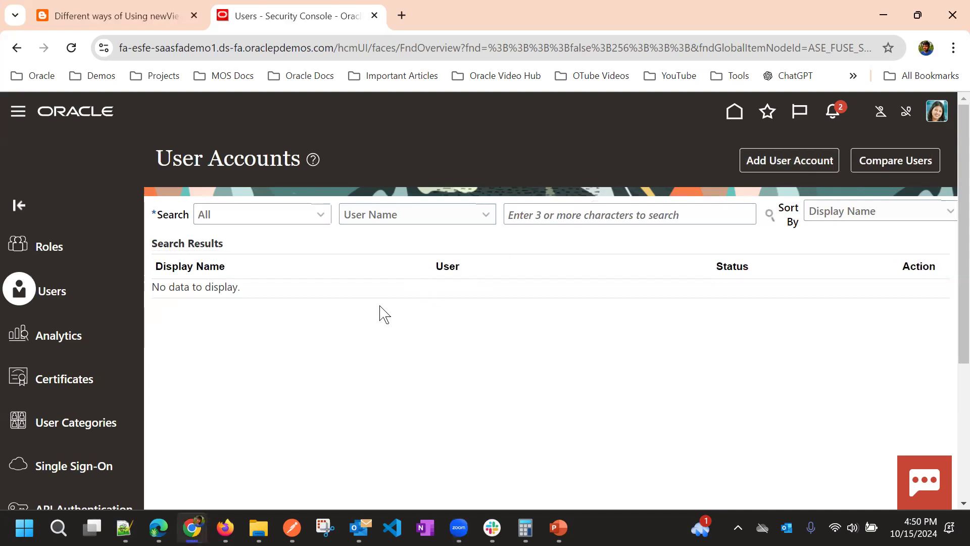
click(767, 160)
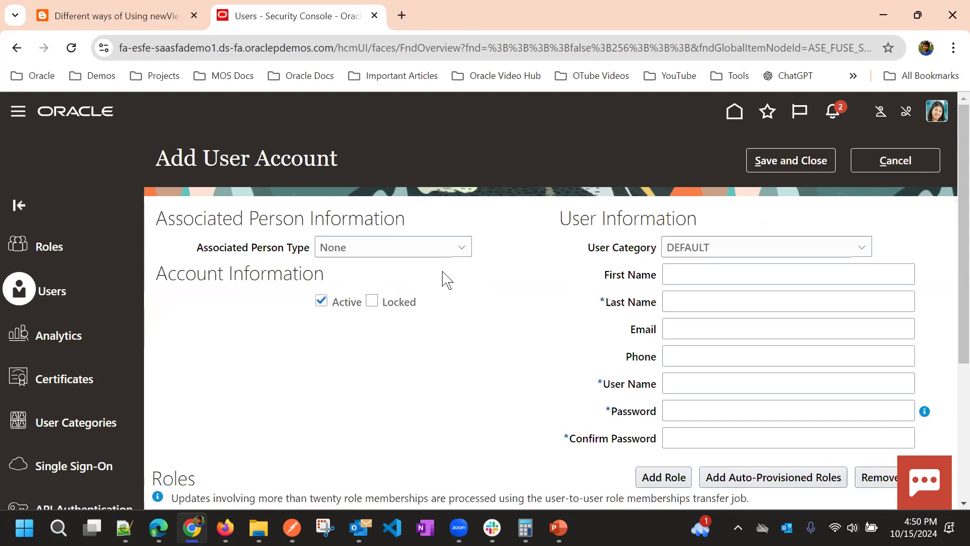
Enter first name 'Sales', last name 'Rep' and the new user's e-mail address
scroll(518, 288, down, 1)
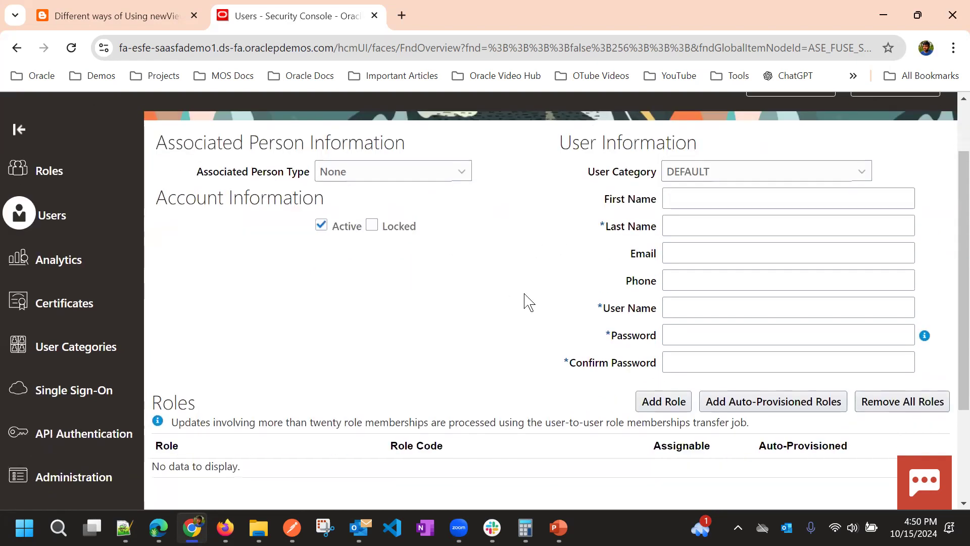
click(685, 200)
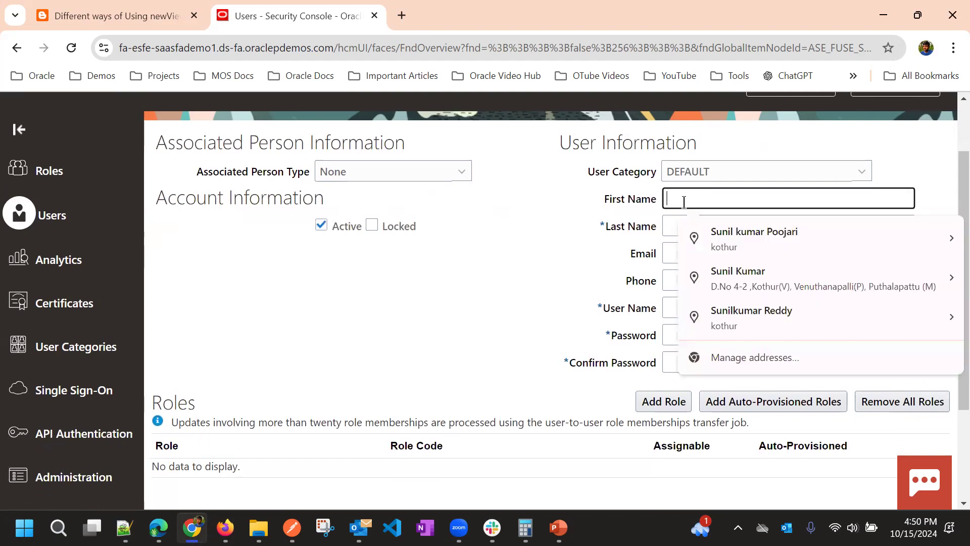
click(595, 246)
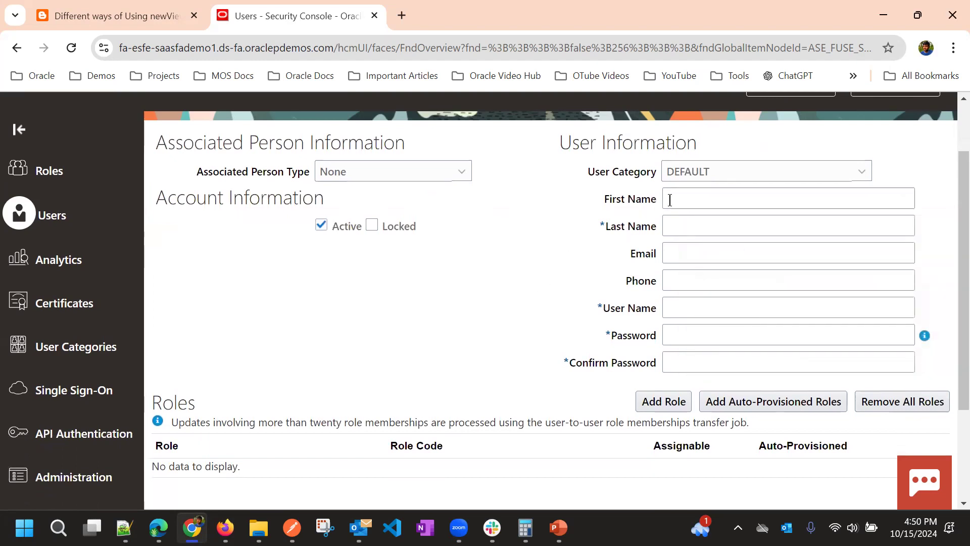
click(673, 197)
text(Sa)
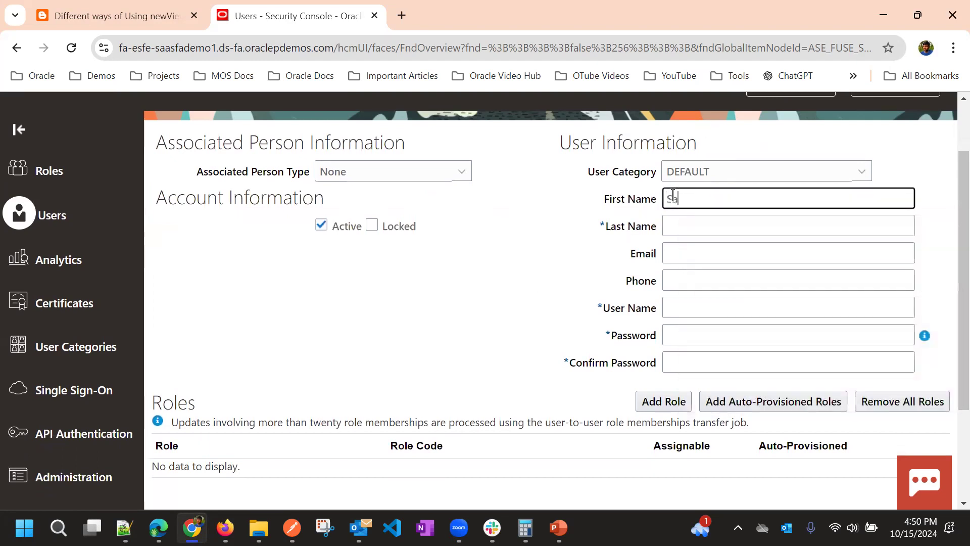
text(les)
click(676, 229)
text(Rep 01)
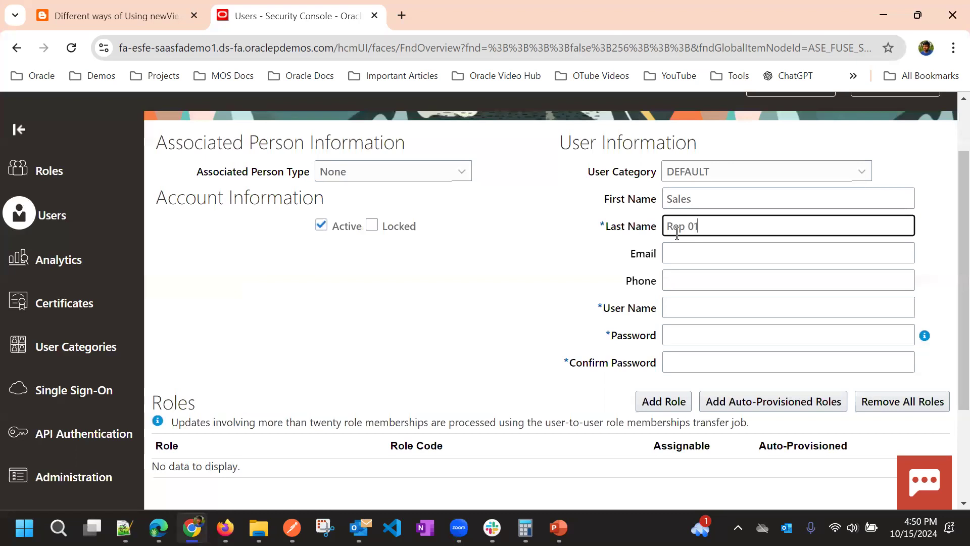
click(687, 253)
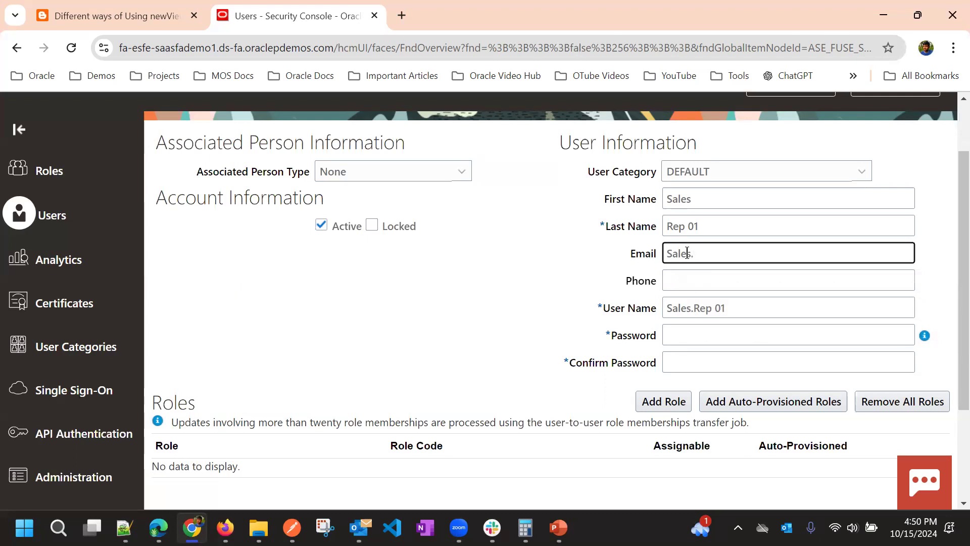
click(570, 268)
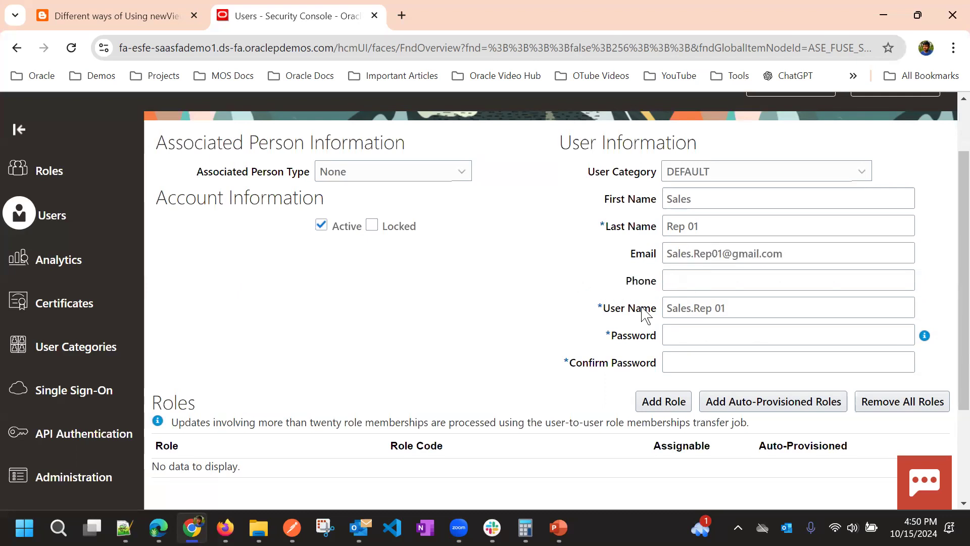
Correct the generated user name and fill in the account password and its confirmation
click(715, 312)
click(509, 311)
click(667, 332)
click(587, 348)
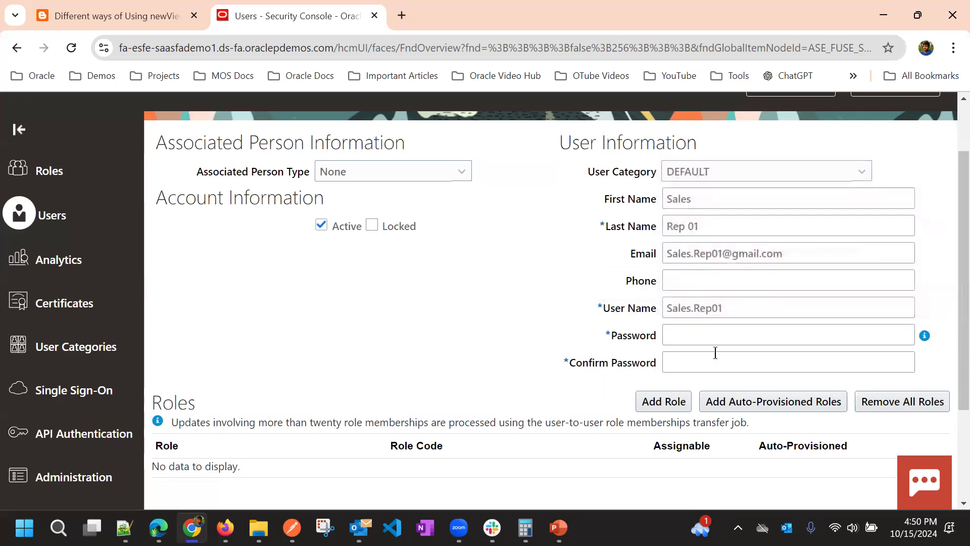
click(685, 335)
text(We)
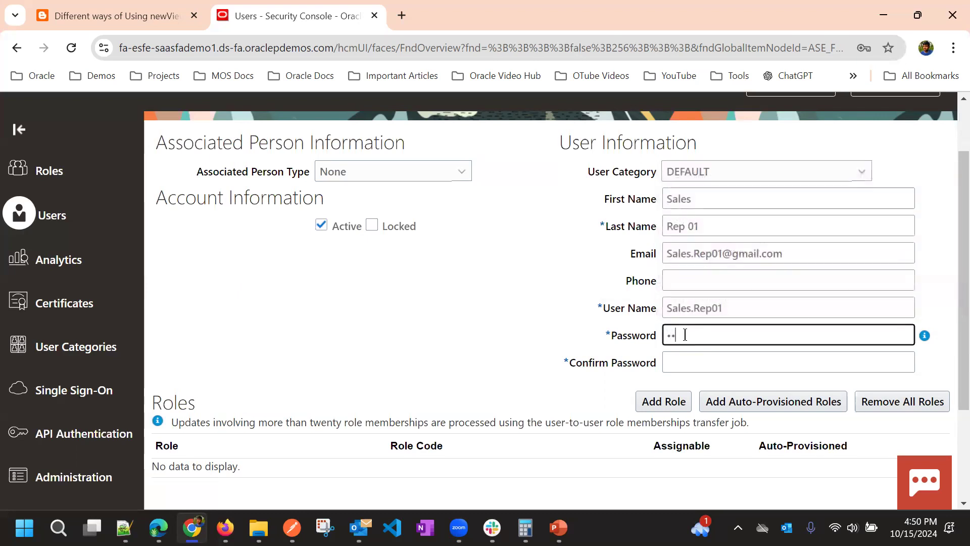
text(e1)
click(682, 361)
text(We)
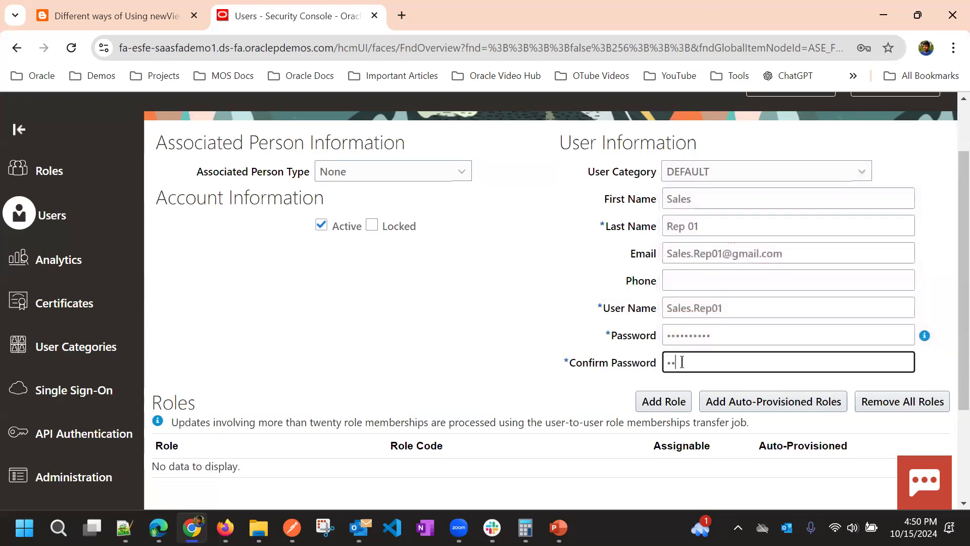
text(lcome123)
scroll(679, 360, up, 3)
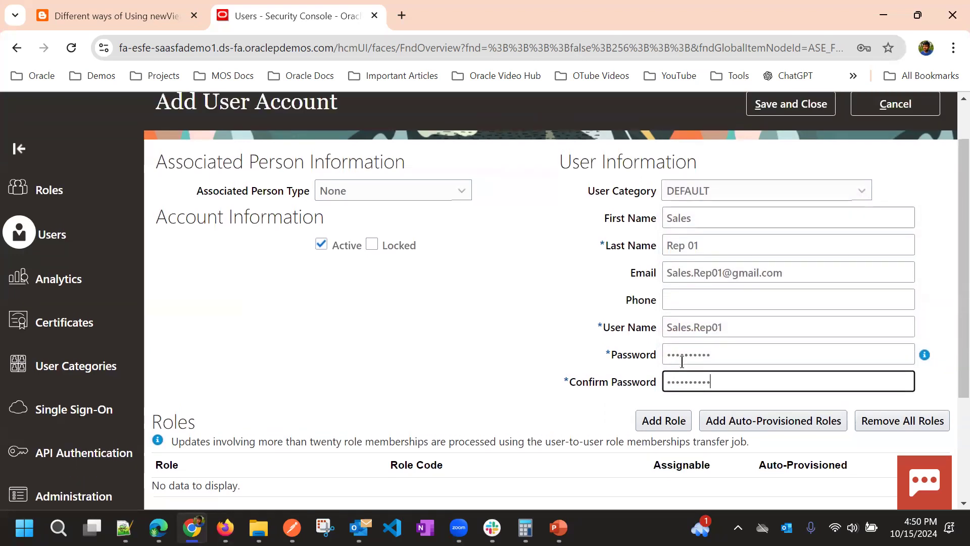
scroll(601, 332, down, 3)
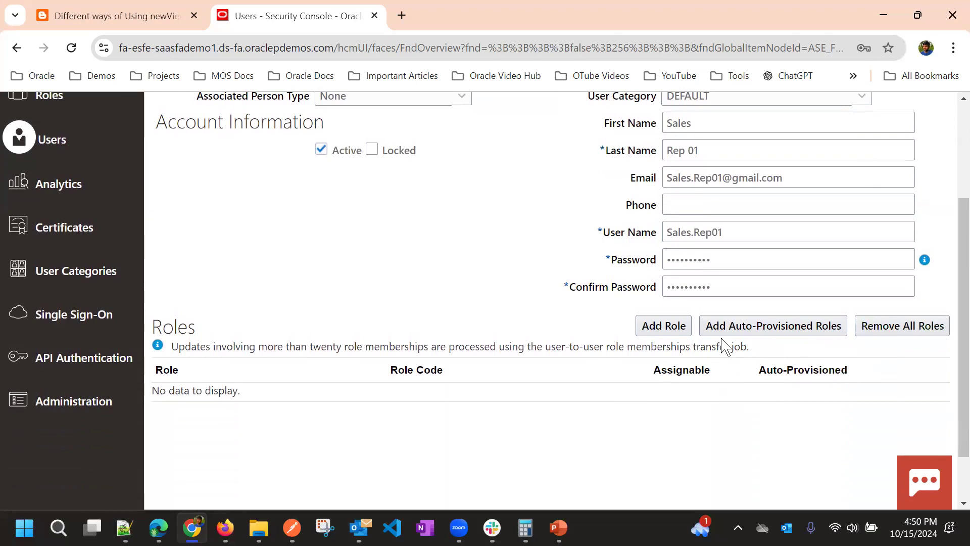
Open the Add Role dialog, then close it without adding any role
click(669, 330)
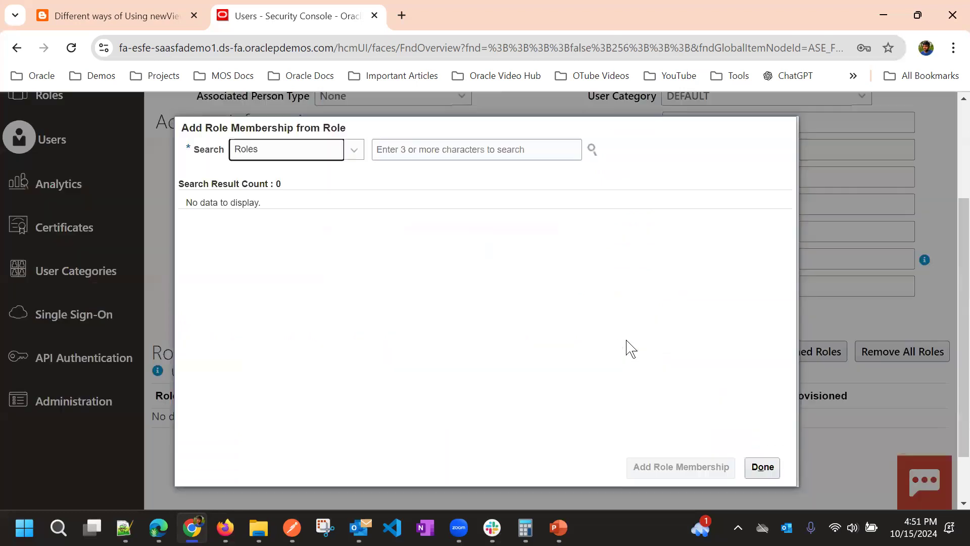
click(411, 152)
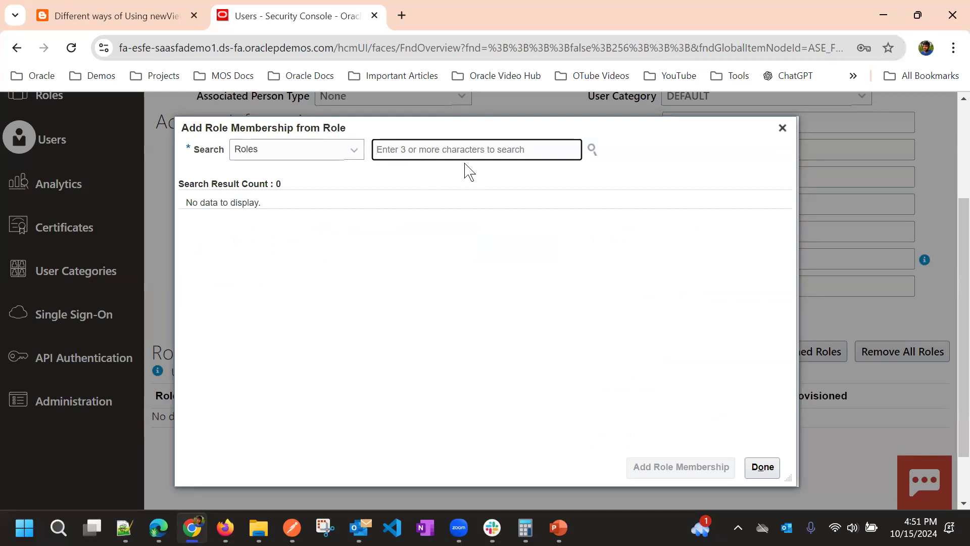
click(762, 466)
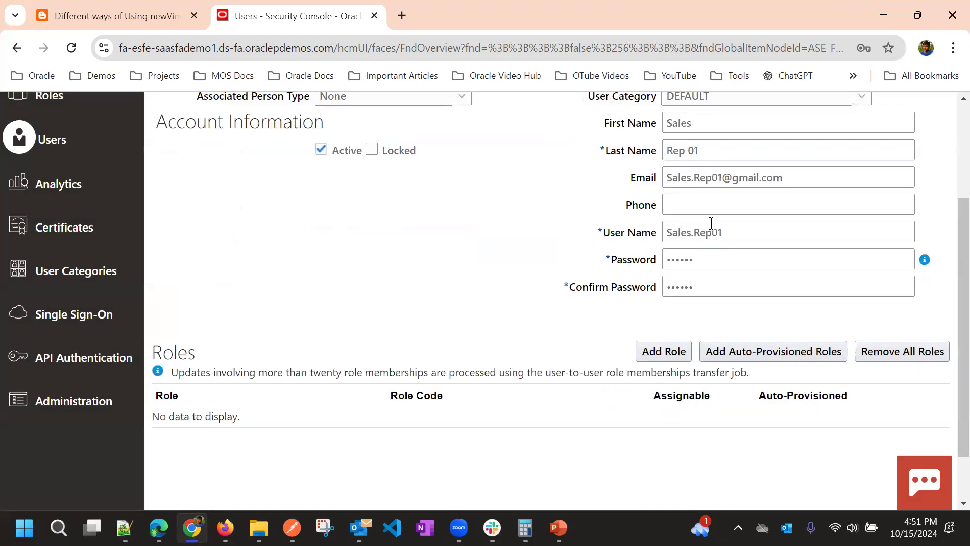
scroll(712, 223, up, 3)
Change the last name from Rep to Admin, update the e-mail, and remove the user name's space
double_click(675, 303)
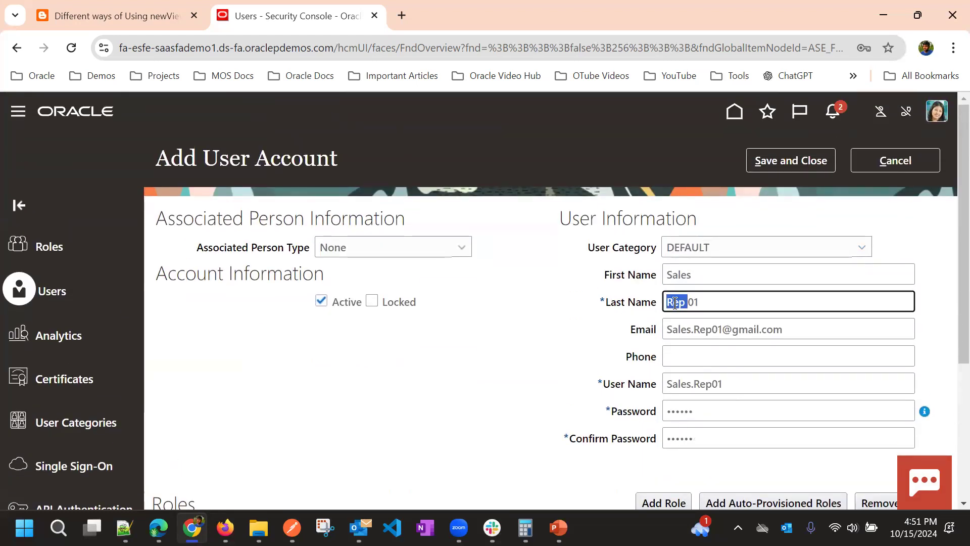
text(Admin)
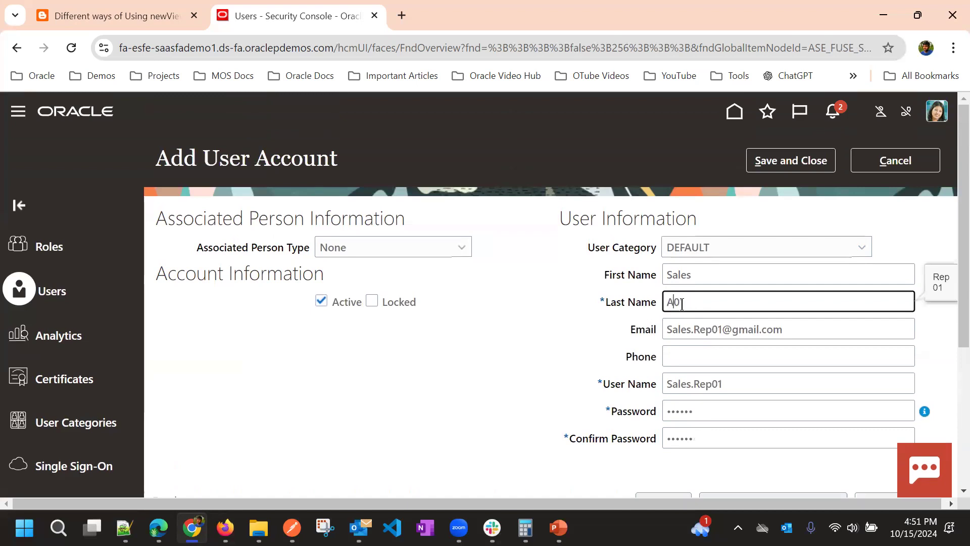
double_click(706, 331)
click(711, 337)
key(BackSpace)
key(BackSpace)
key(BackSpace)
text(Admin)
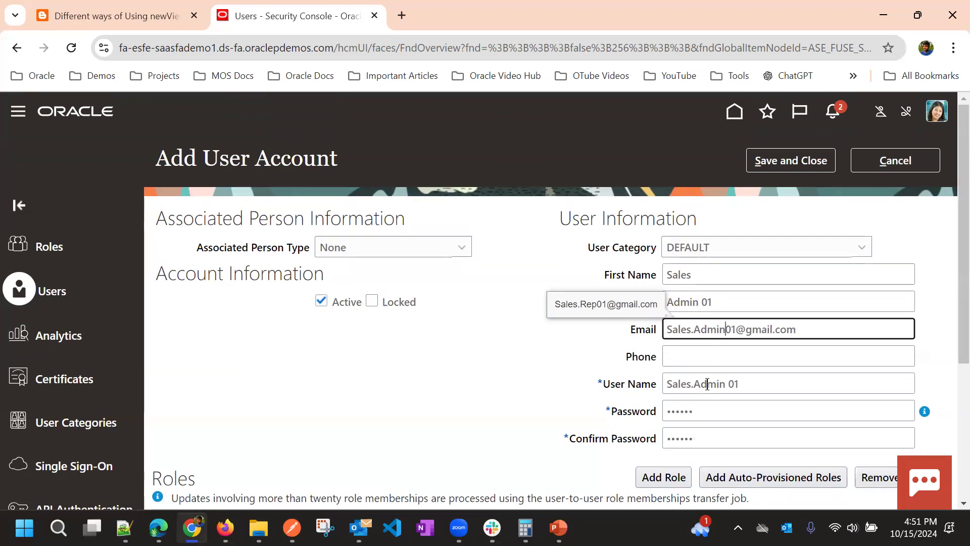
click(734, 378)
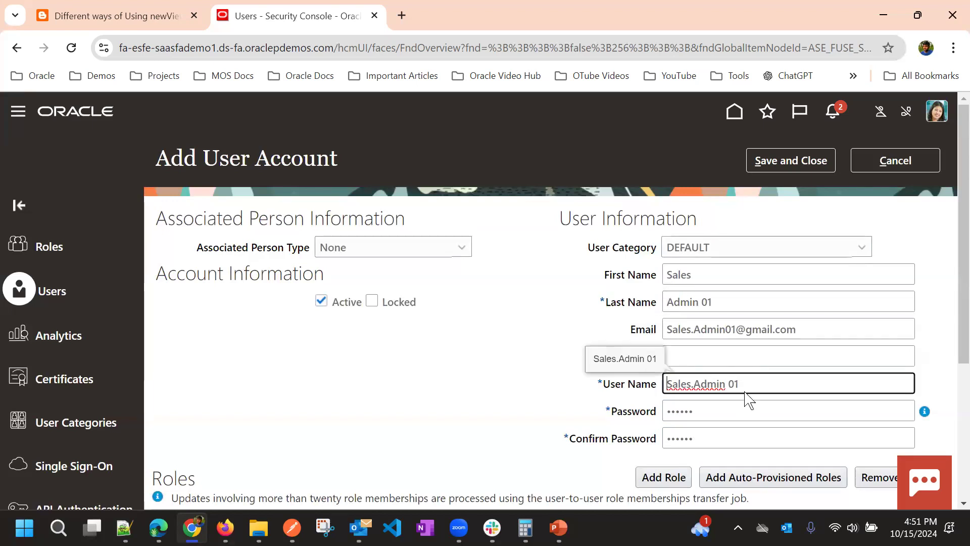
key(BackSpace)
scroll(656, 424, down, 4)
Add the Sales Administrator role to the new user
click(651, 262)
click(398, 149)
text(S)
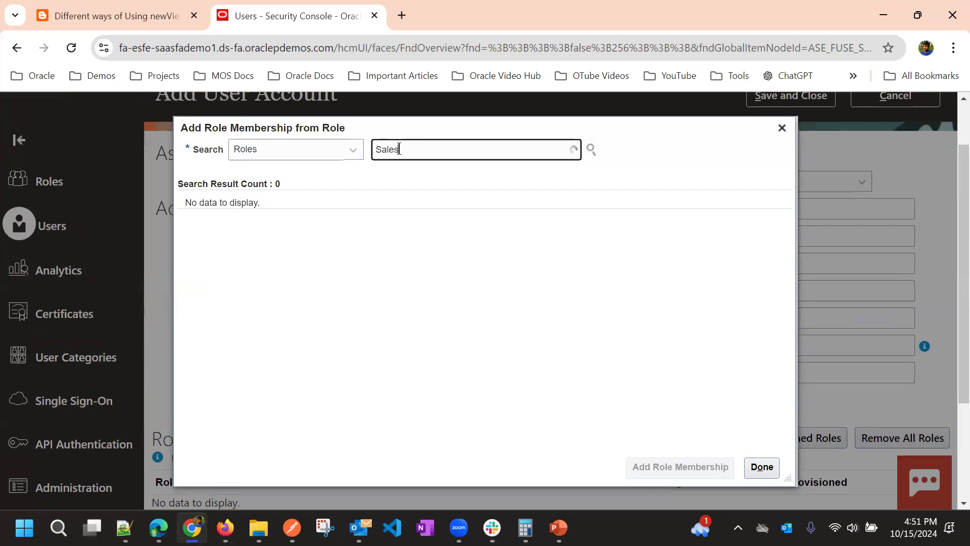
text(ales)
click(428, 179)
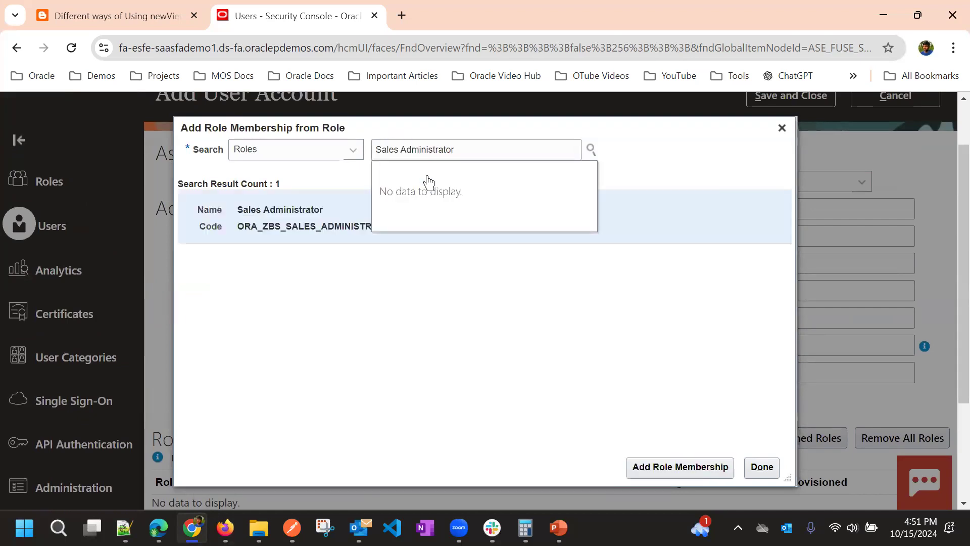
click(690, 465)
Also add the Application Implementation Consultant role and close the role dialog
click(453, 149)
key(ctrl+shift+Left)
key(ctrl+shift+Left)
key(BackSpace)
text(Em)
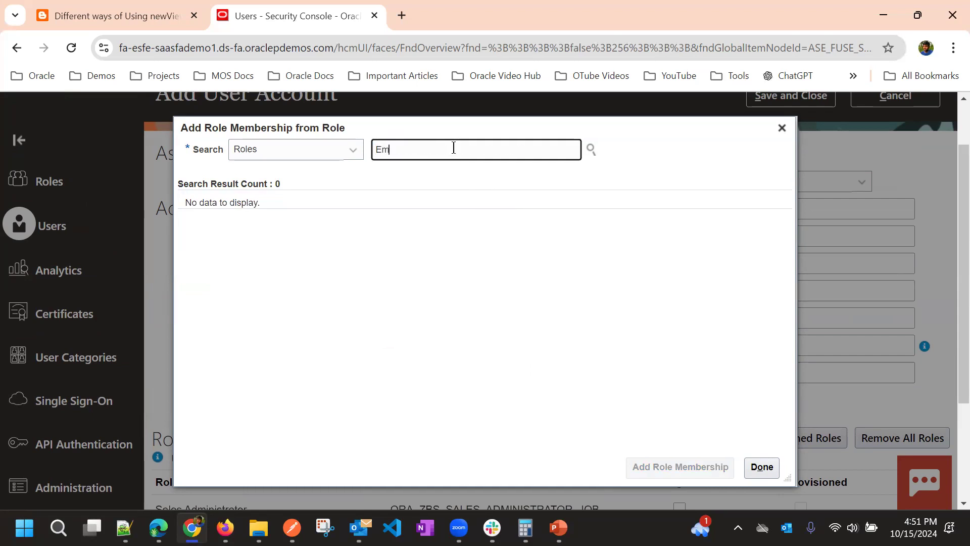
key(BackSpace)
text(Appl)
click(532, 463)
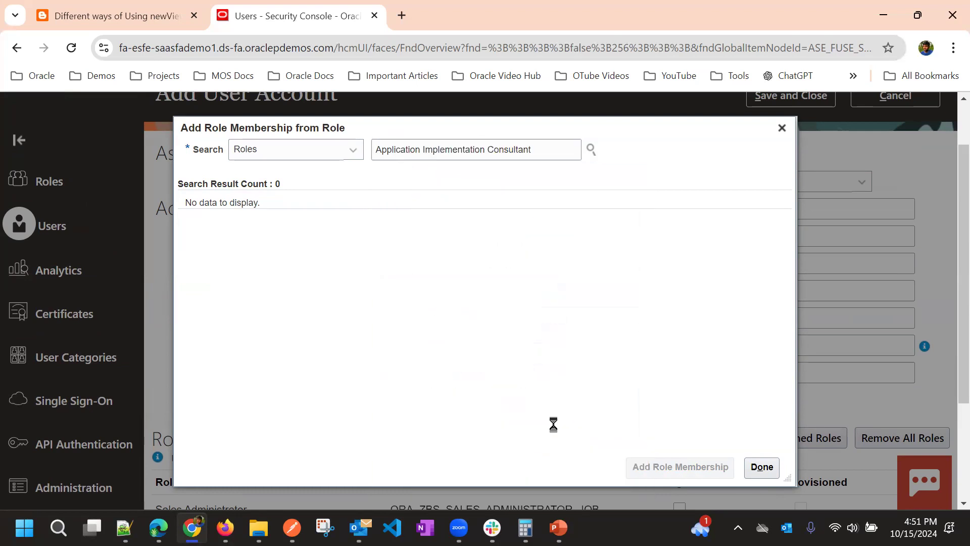
click(718, 468)
click(761, 468)
Save and close the new user account
scroll(537, 340, down, 3)
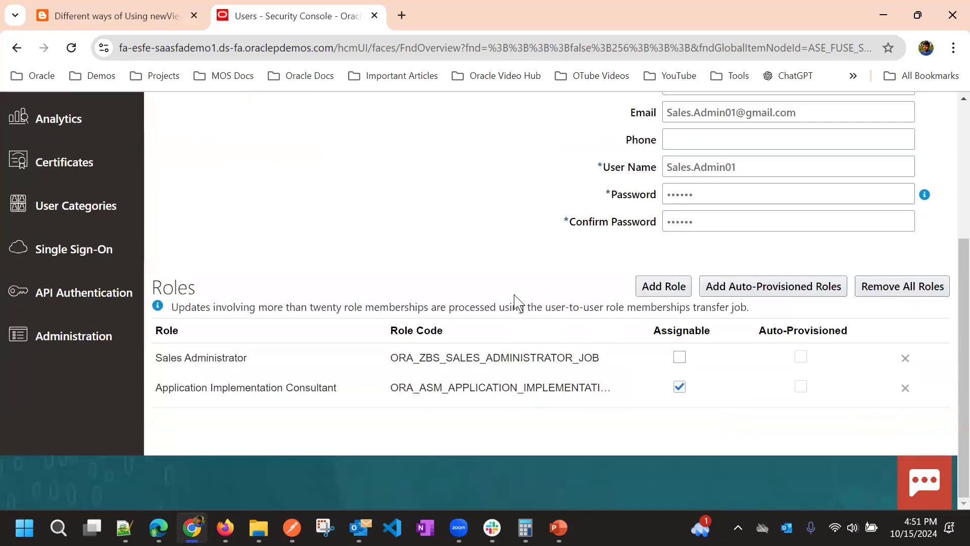
scroll(515, 302, up, 3)
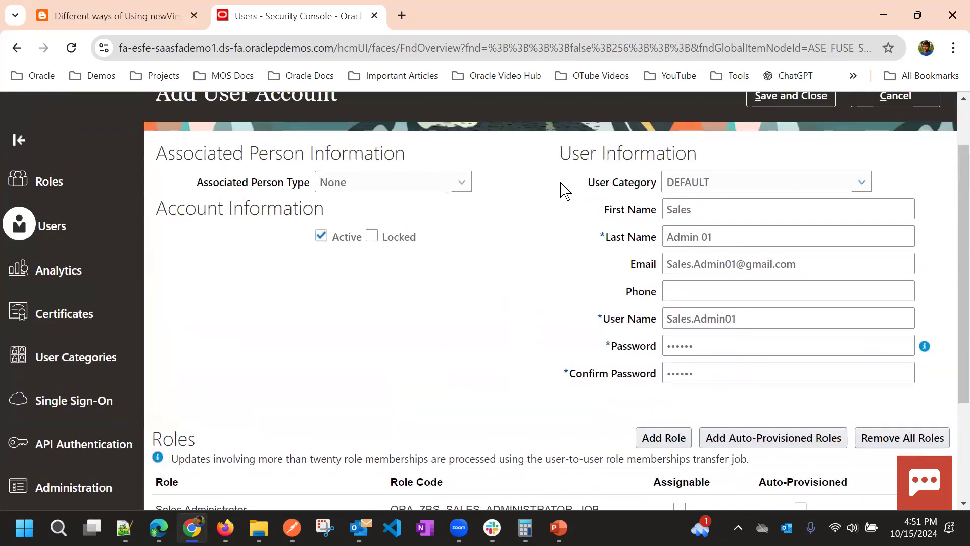
scroll(558, 190, up, 2)
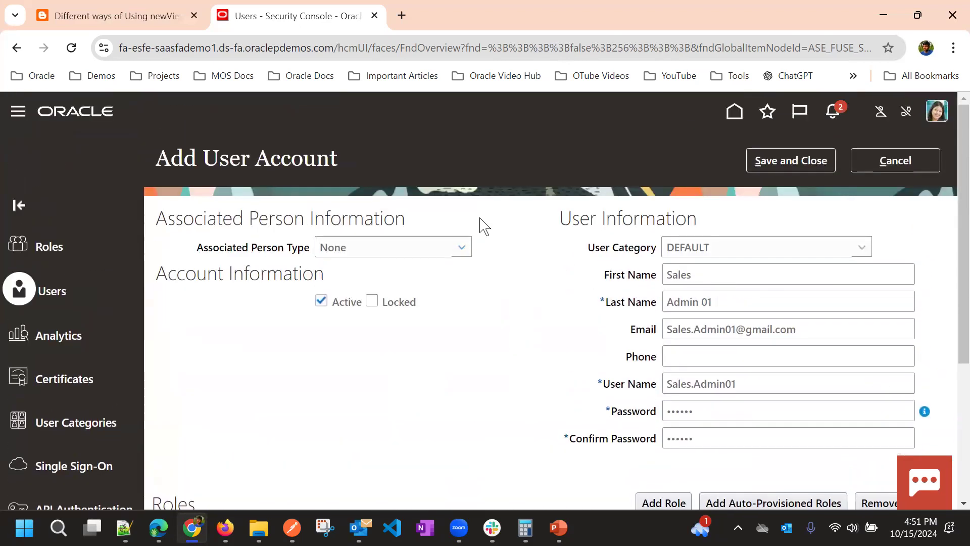
click(766, 166)
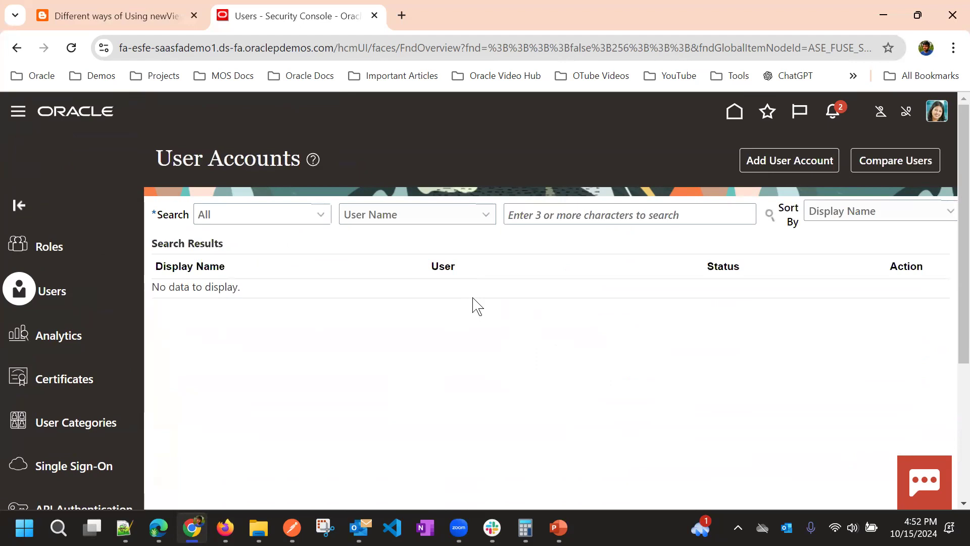
Search user names for 'Sa', check the Sales Admin 01 account's roles, and return to results
click(537, 213)
text(Sales_admin)
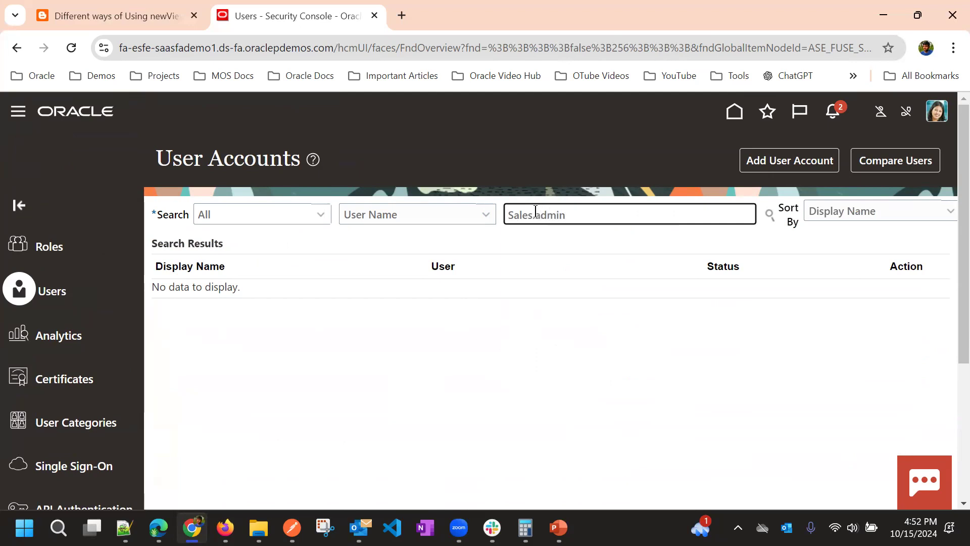
key(Return)
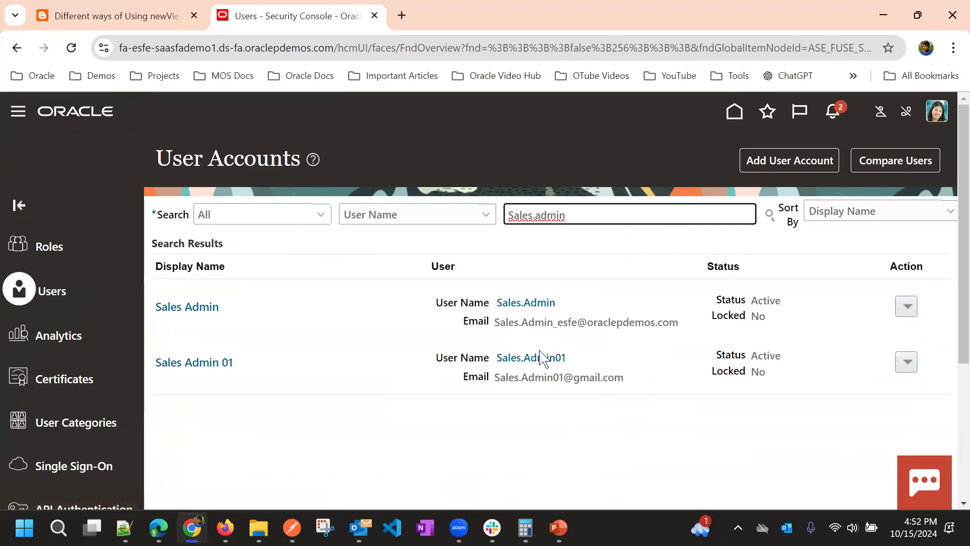
click(540, 359)
scroll(576, 340, down, 3)
scroll(617, 299, up, 3)
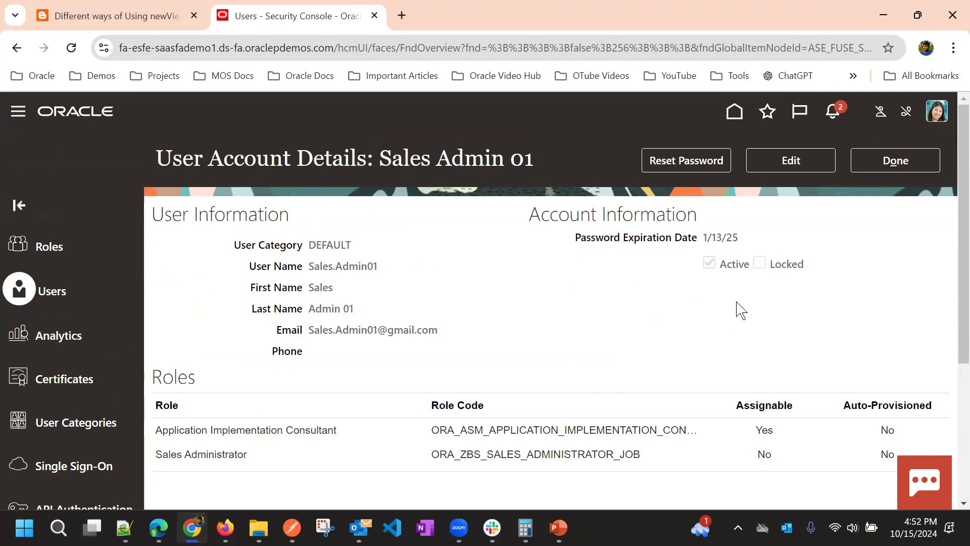
click(891, 164)
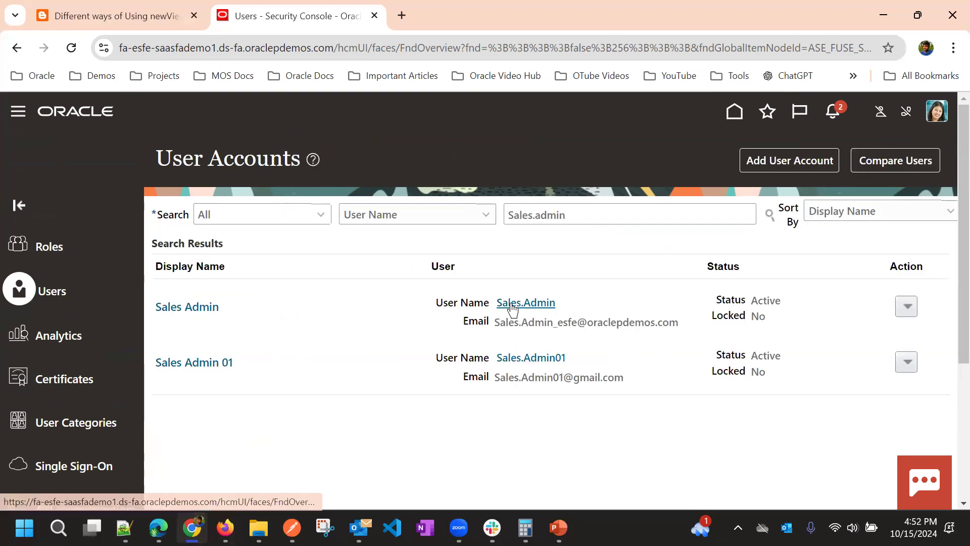
click(512, 303)
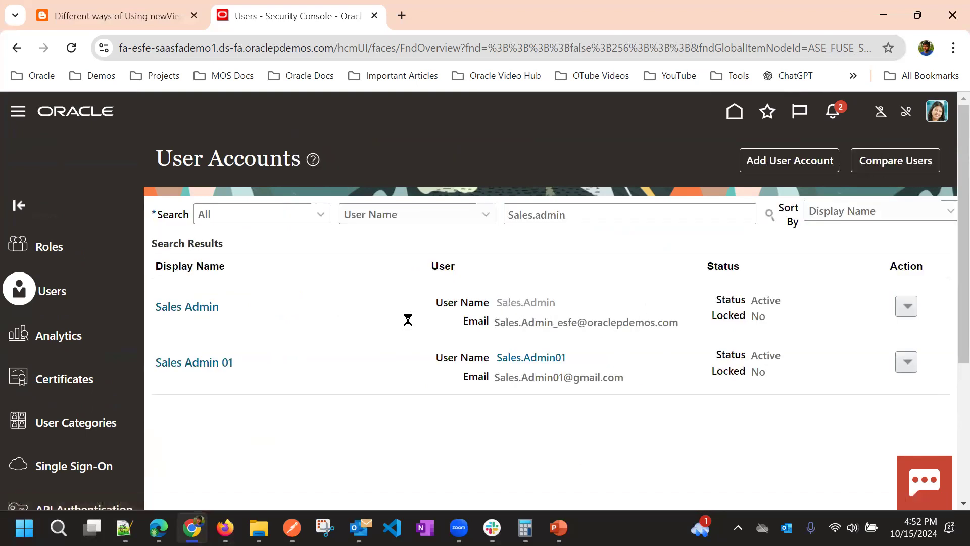
scroll(547, 323, down, 4)
scroll(634, 292, up, 3)
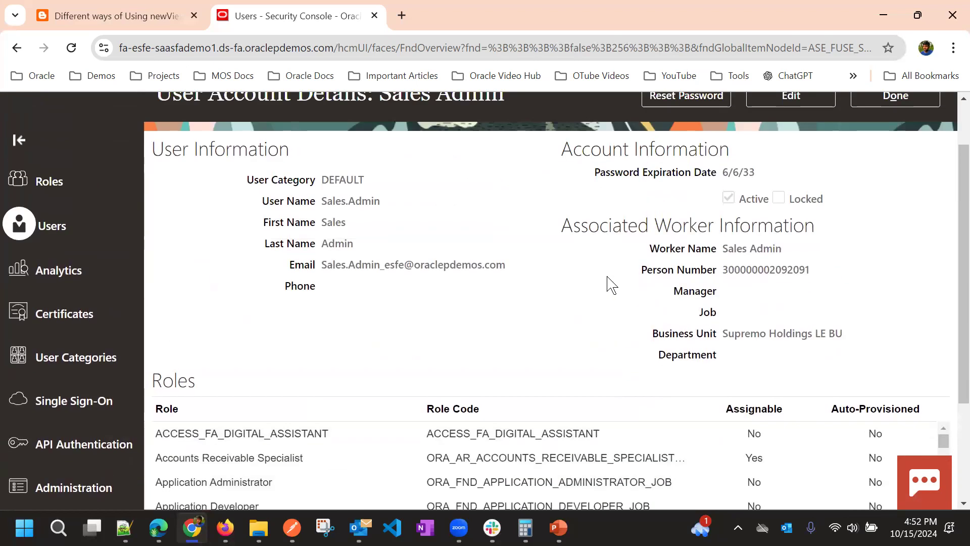
drag(558, 235, 733, 270)
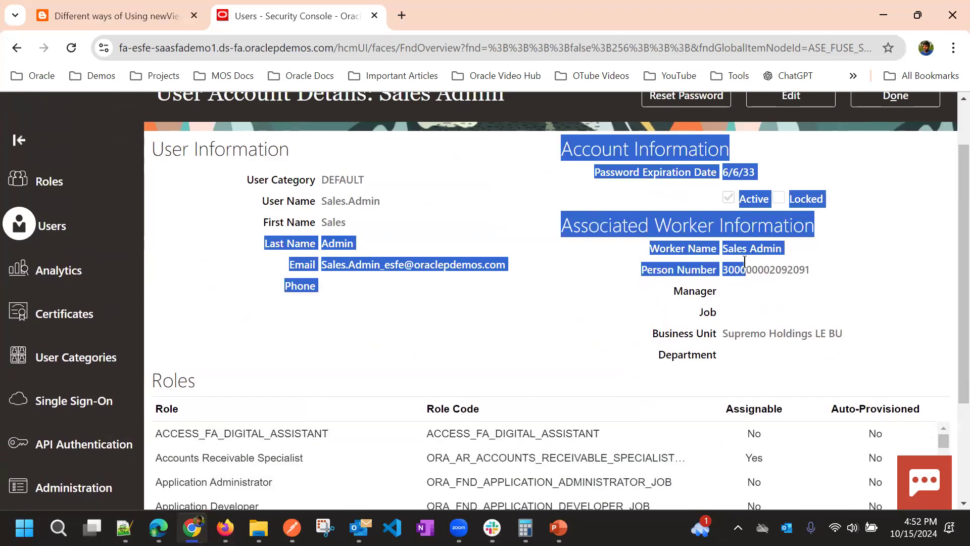
click(727, 326)
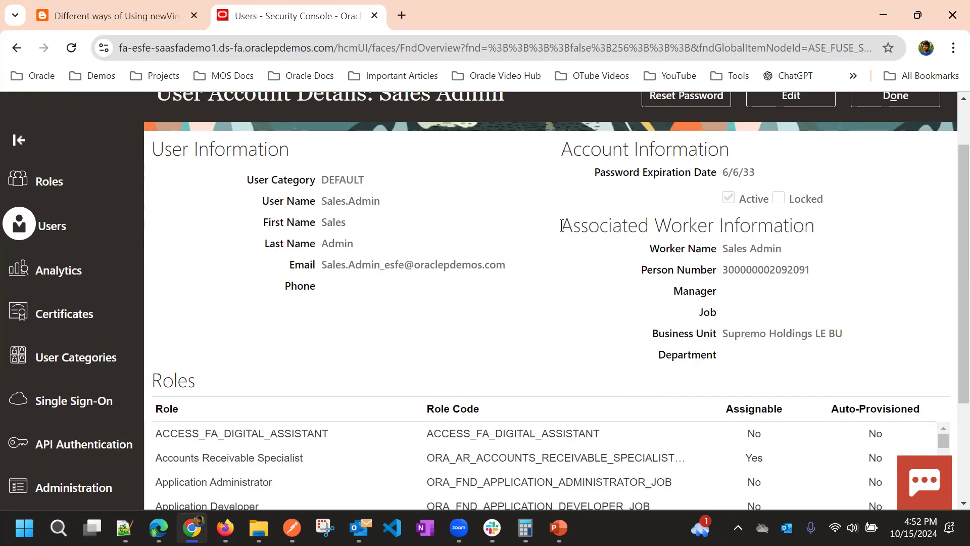
scroll(626, 288, up, 2)
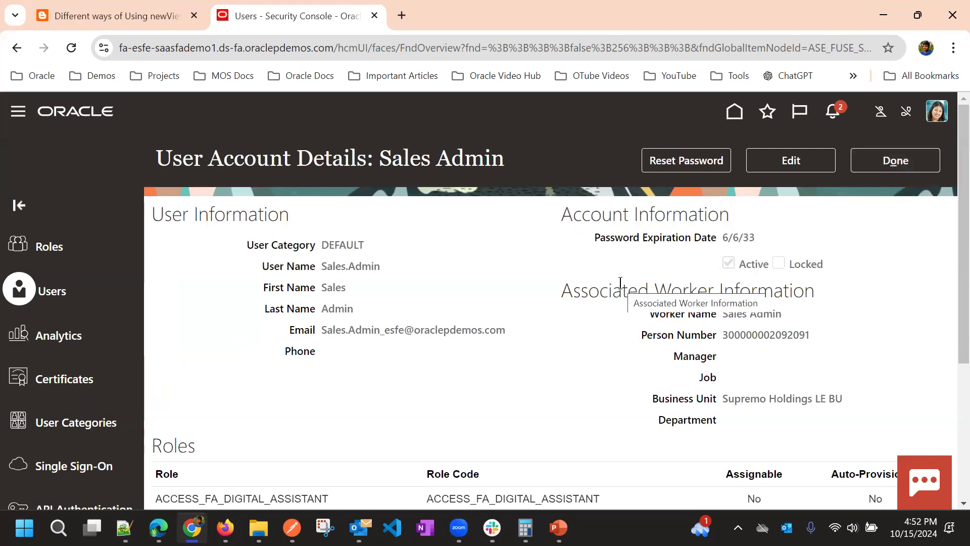
click(883, 166)
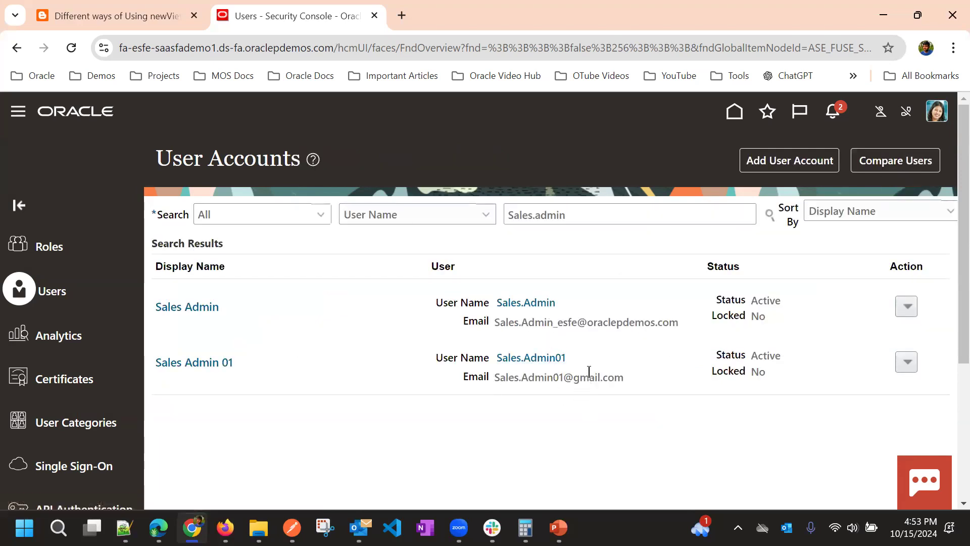
Copy the environment's domain address and open a new incognito browser window
drag(567, 360, 498, 363)
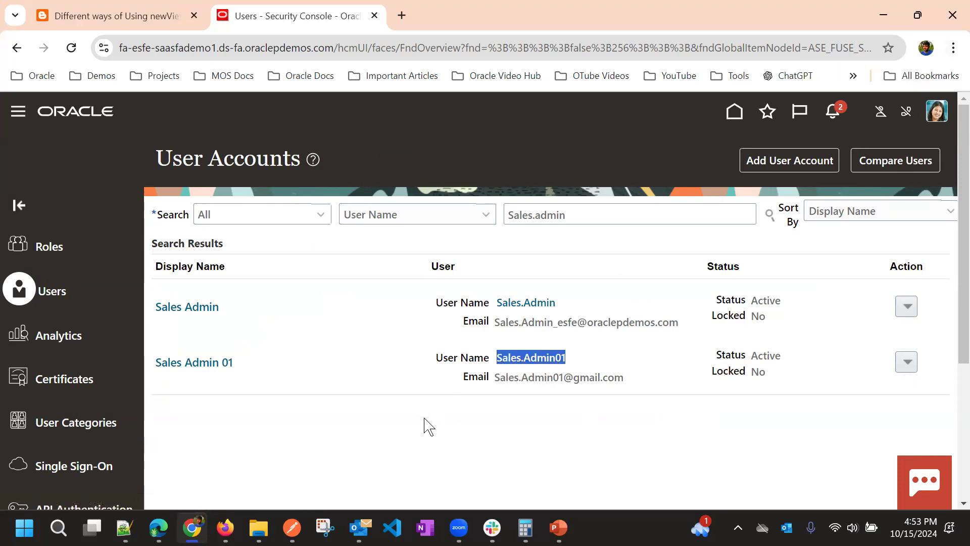
click(407, 400)
drag(341, 51, 108, 48)
key(ctrl+c)
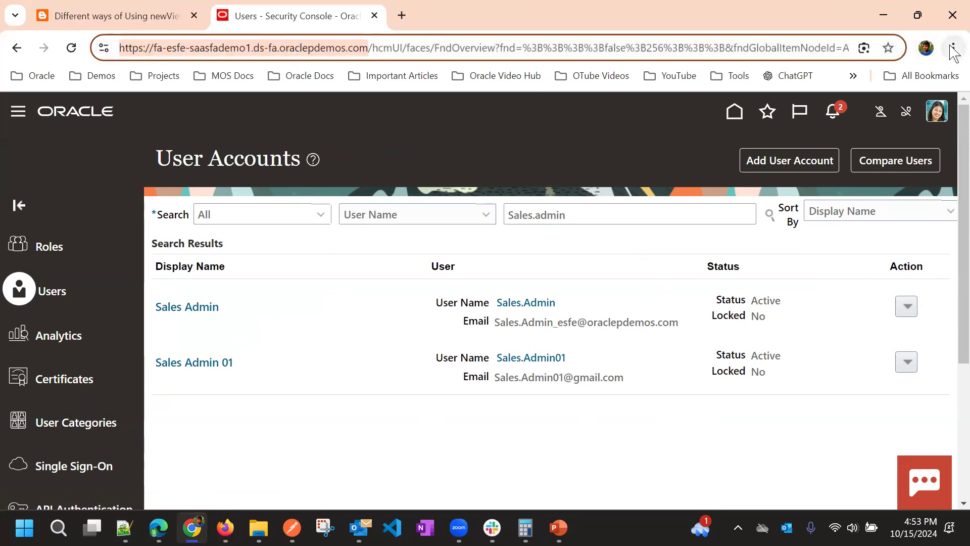
click(953, 47)
click(812, 121)
Load the environment URL in the incognito window and sign in with the new Sales Admin 01 credentials
key(ctrl+v)
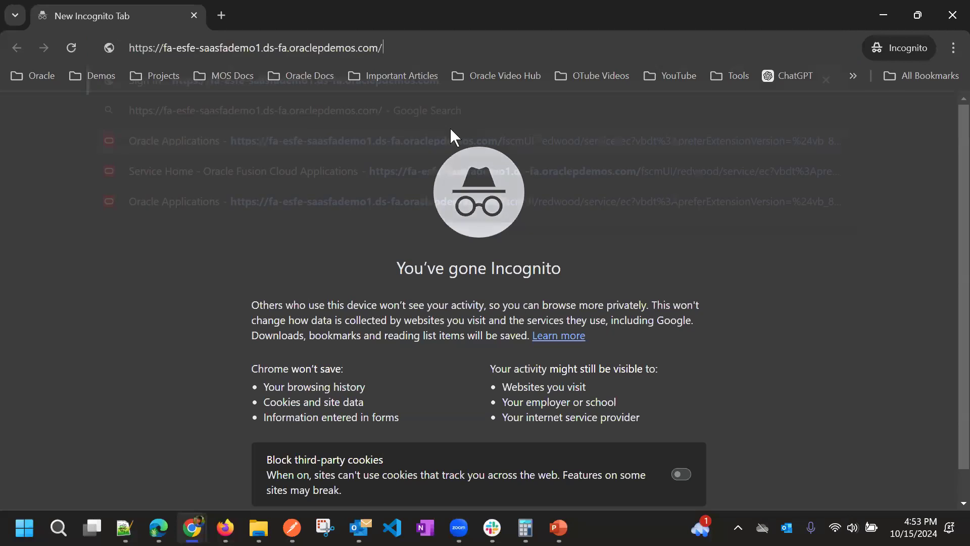
key(Return)
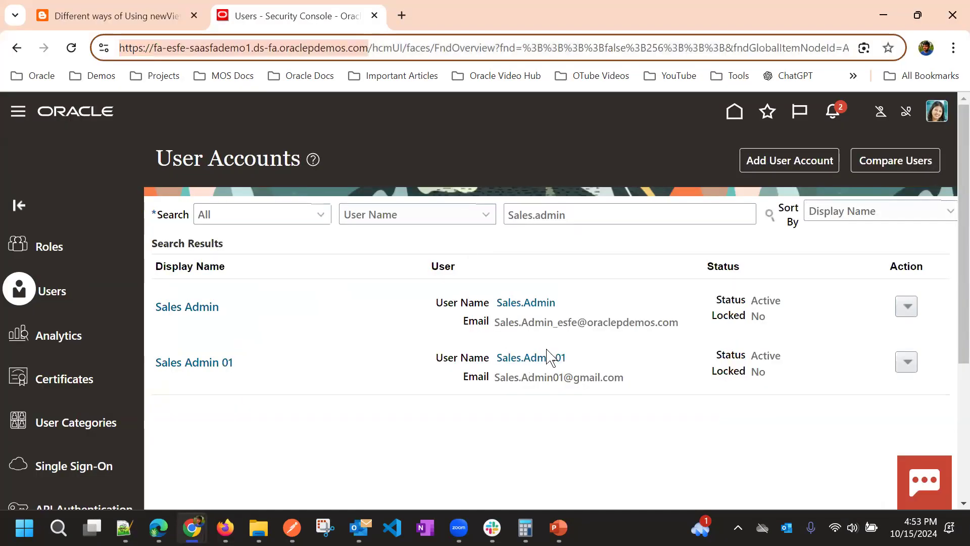
drag(565, 356, 488, 366)
key(ctrl+c)
key(alt+Tab)
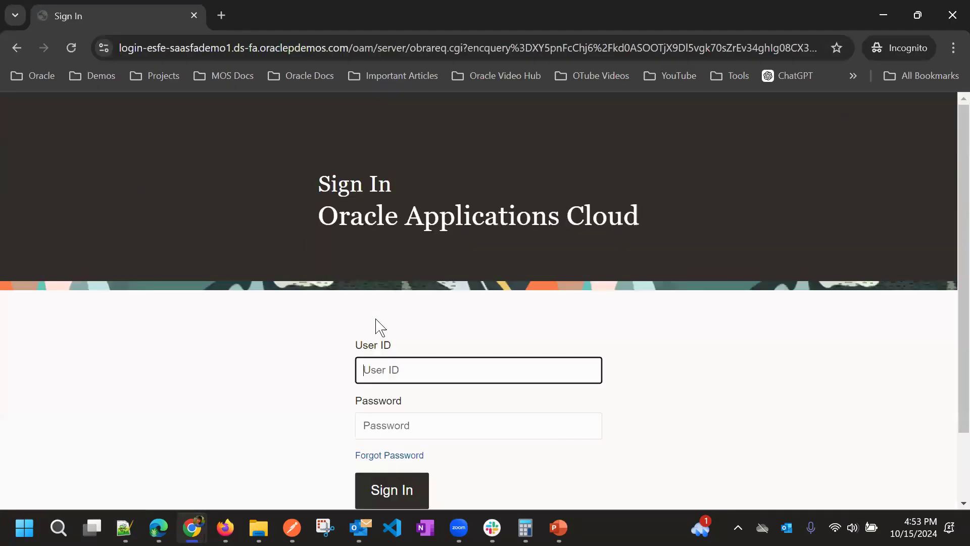
key(ctrl+v)
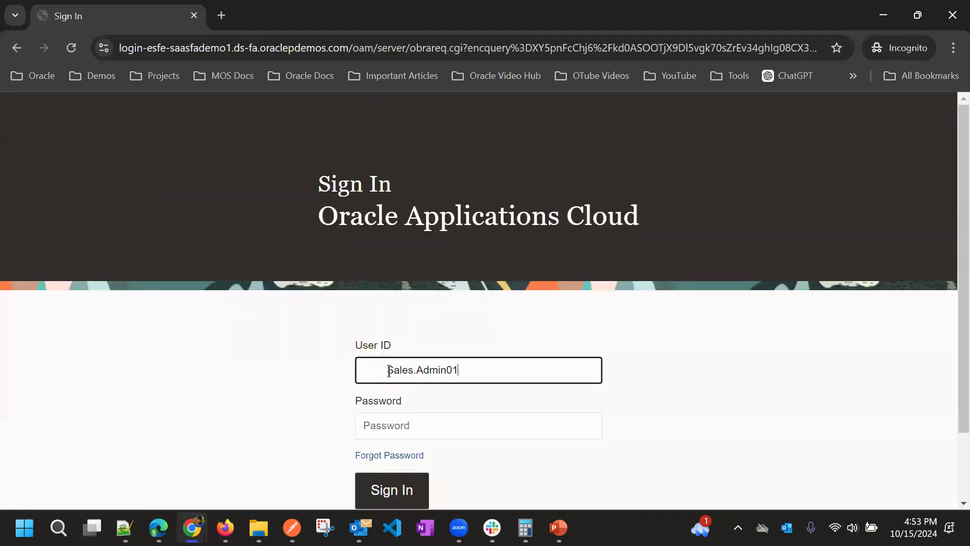
click(388, 370)
key(BackSpace)
click(397, 424)
text(•••)
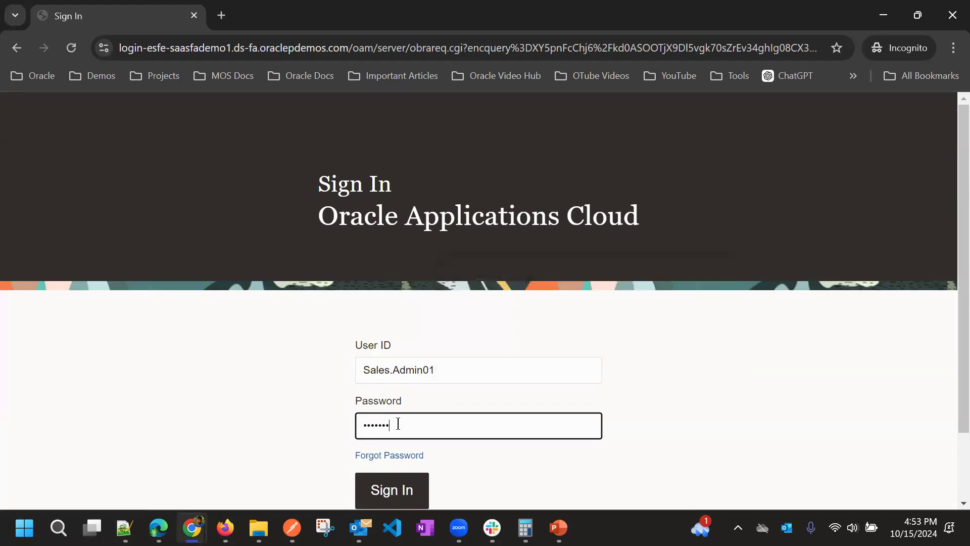
click(408, 480)
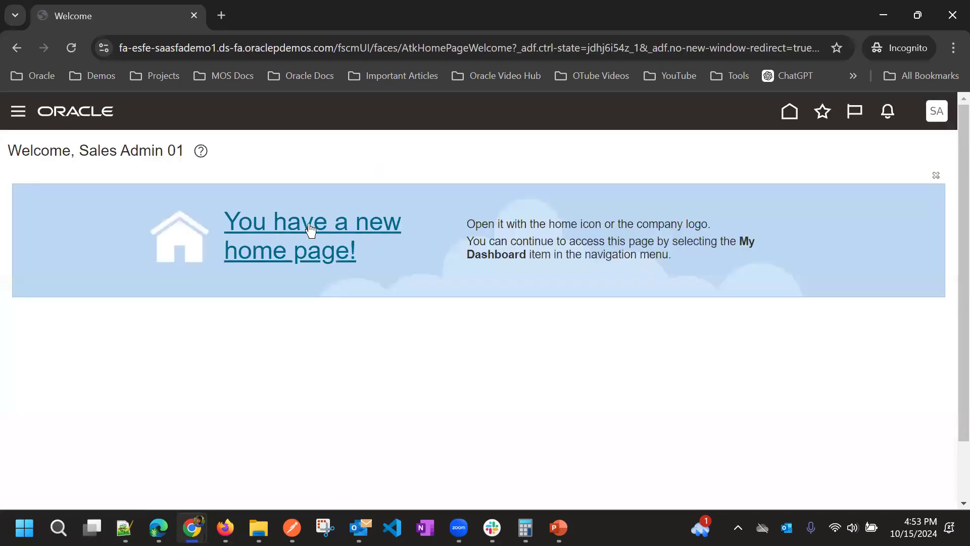
Open the Leads work area from the Navigator's Sales section
click(62, 123)
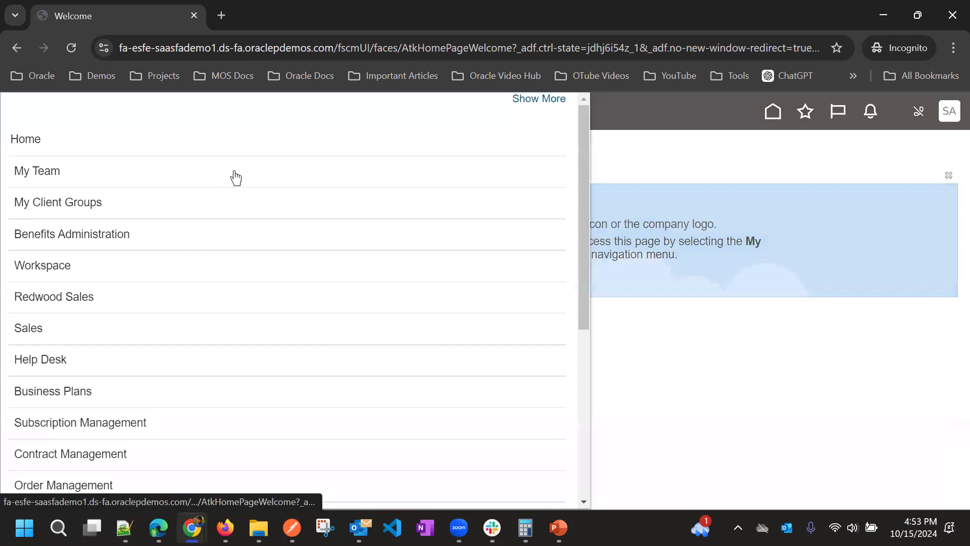
scroll(160, 268, down, 5)
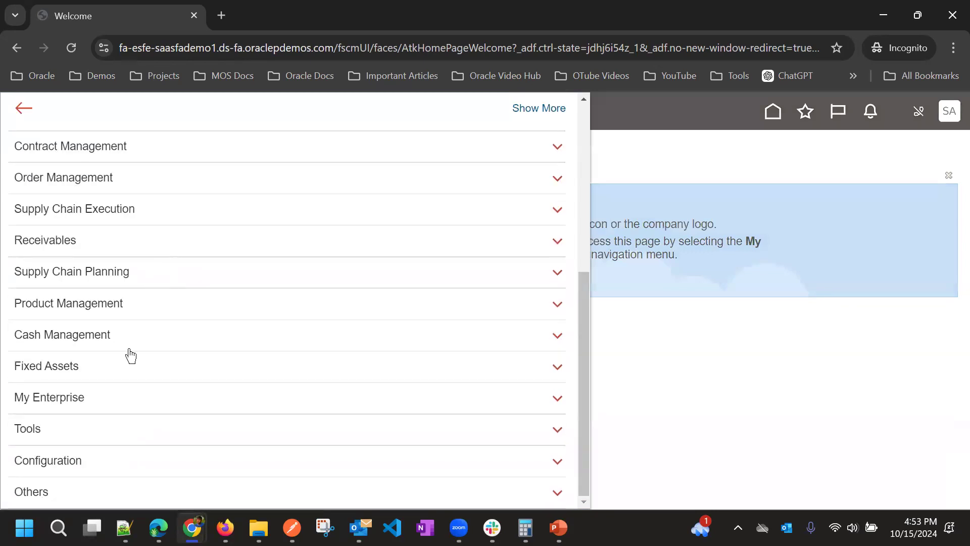
scroll(100, 435, up, 5)
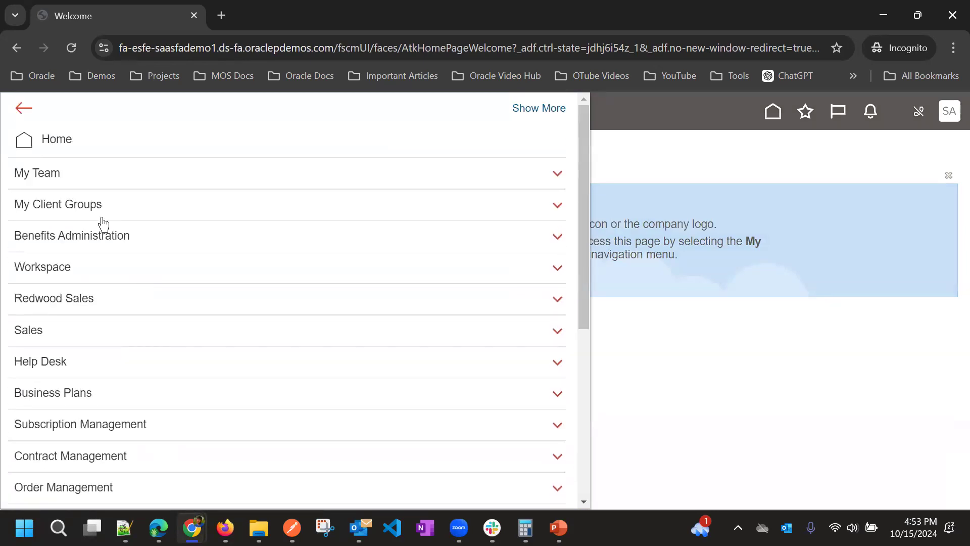
scroll(130, 255, down, 3)
scroll(130, 257, up, 3)
click(147, 332)
scroll(101, 343, down, 1)
click(43, 290)
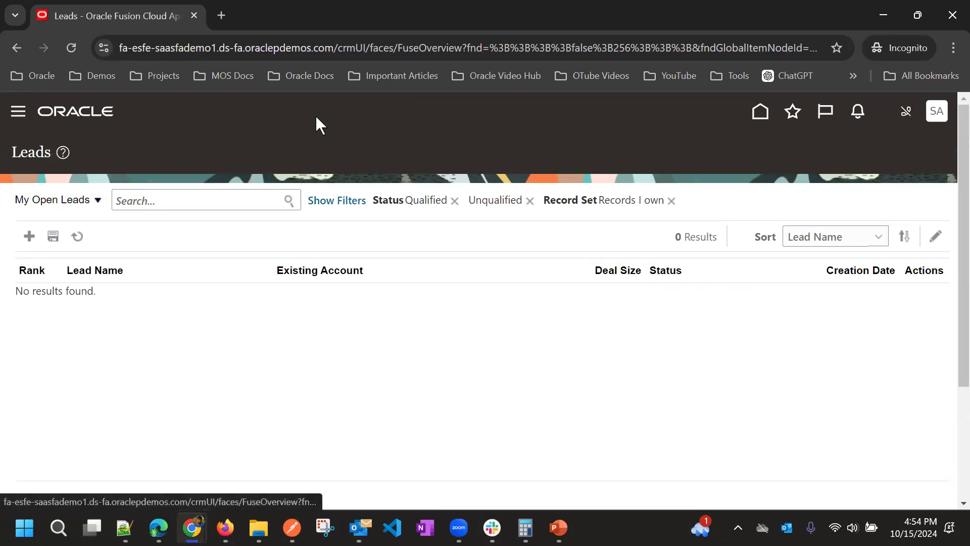
Start a new lead from the Leads page to get a blank Create Lead form
click(641, 155)
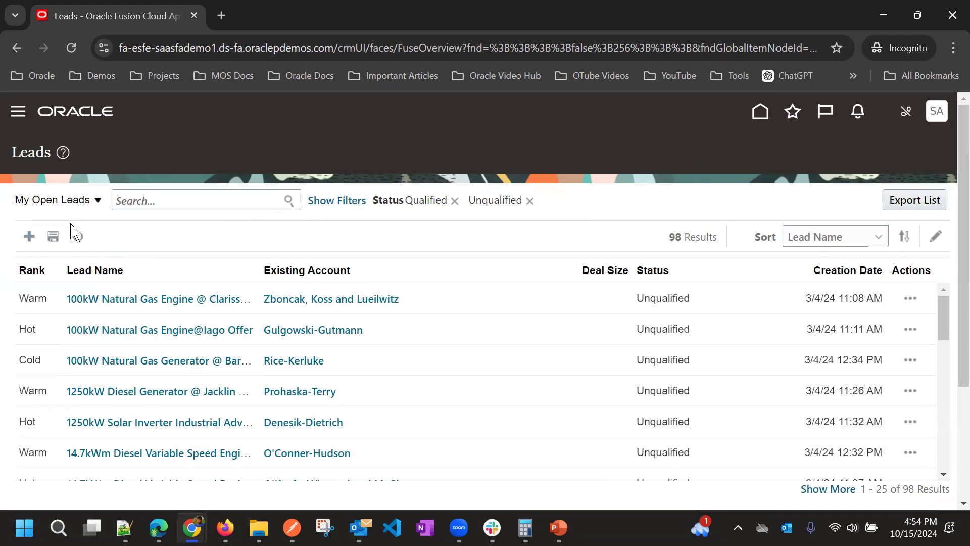
click(31, 237)
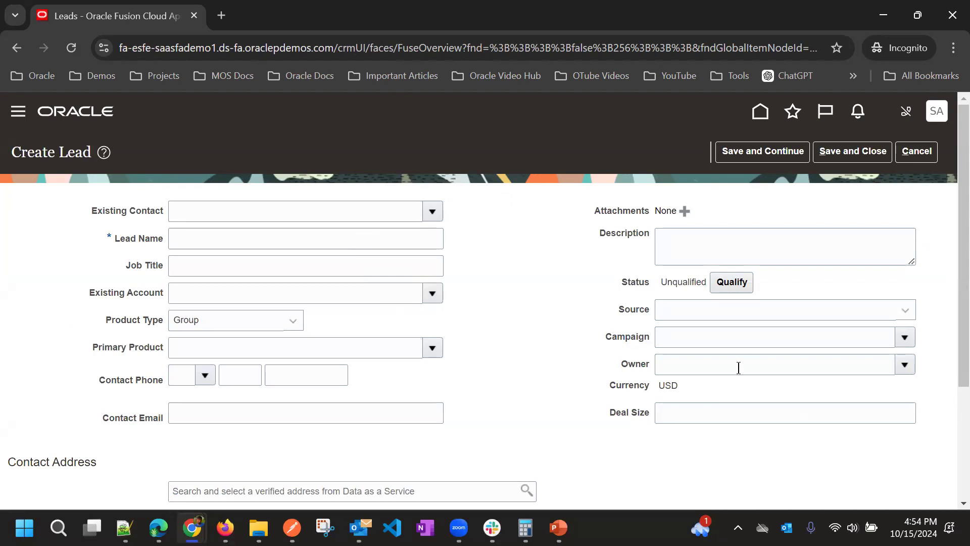
Name the lead 'Test Lead 001', try saving, dismiss the error, and show the Owner list
click(272, 246)
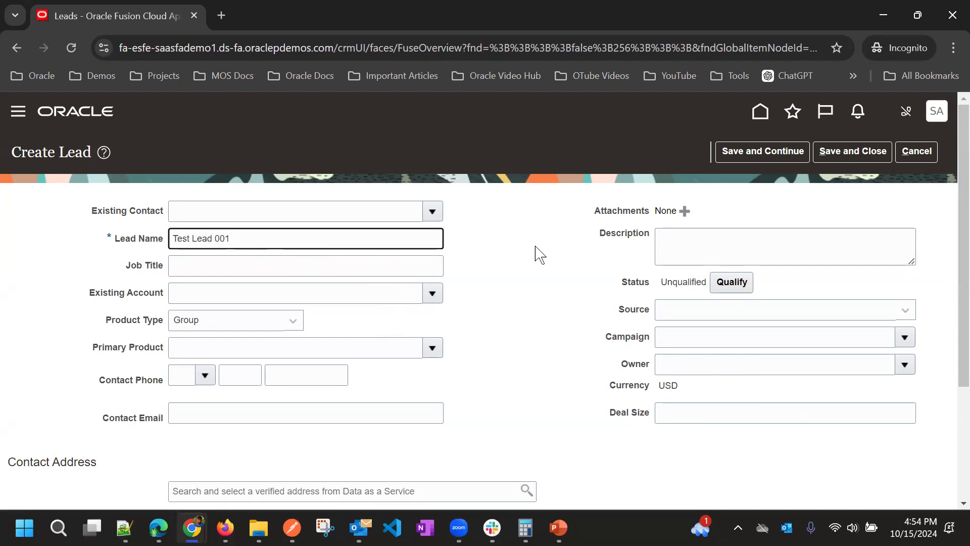
click(756, 152)
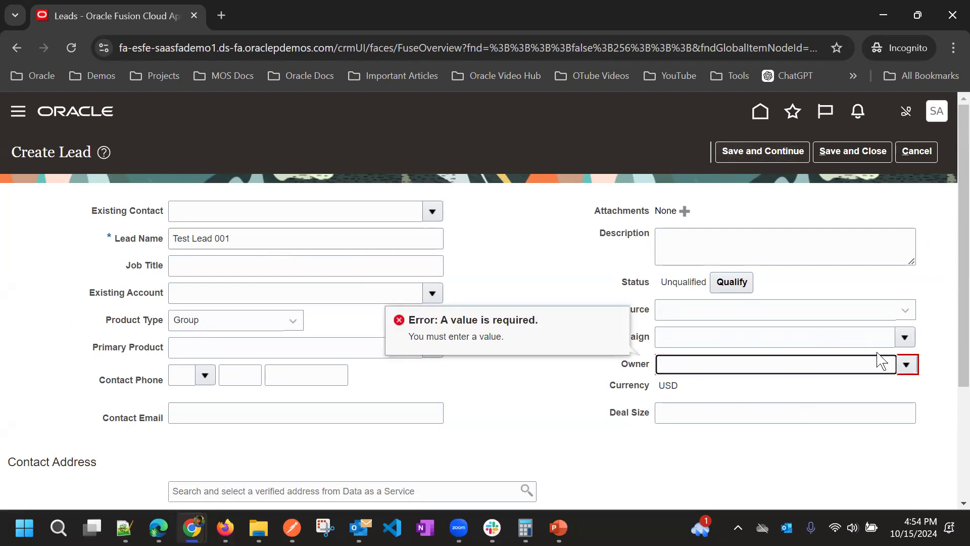
click(718, 379)
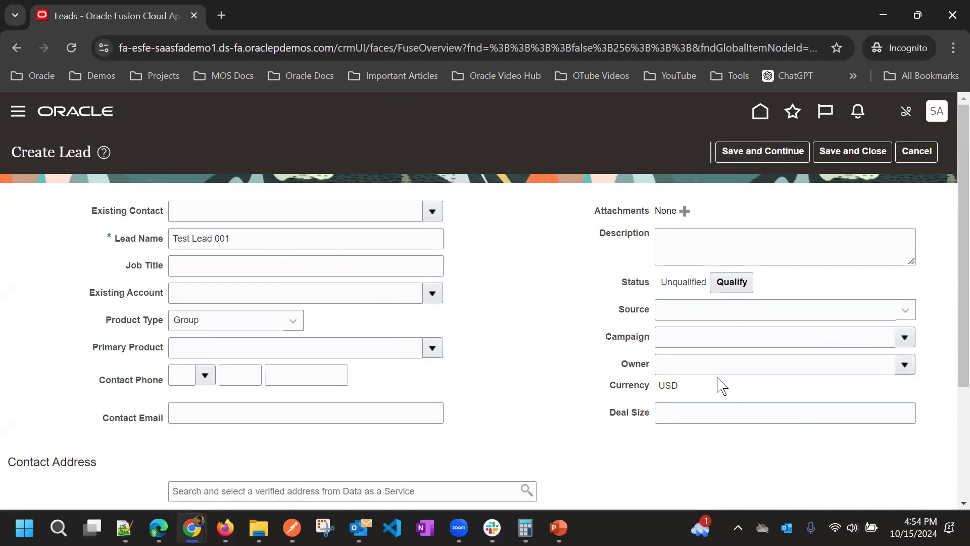
click(720, 366)
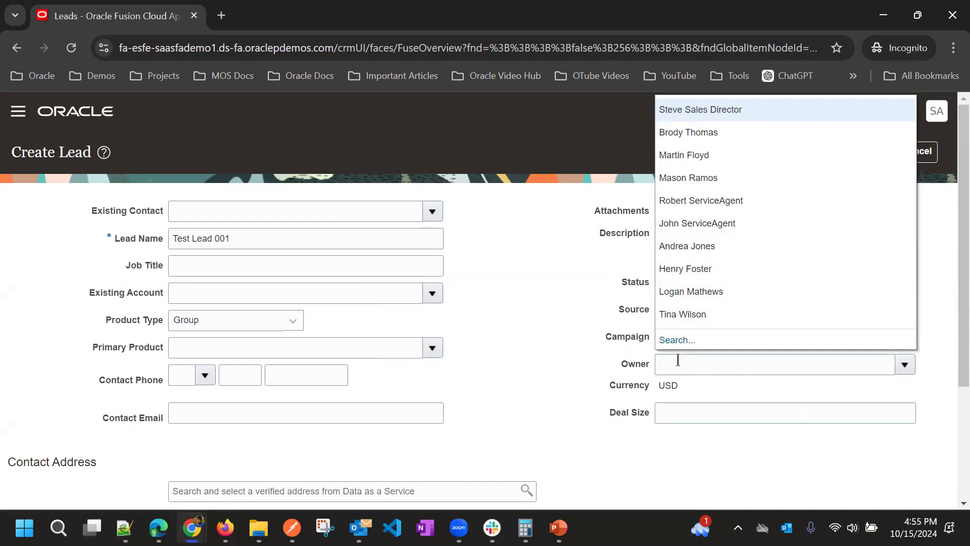
Search for a lead owner with first name 'Sales', then cancel the search without choosing anyone
click(677, 340)
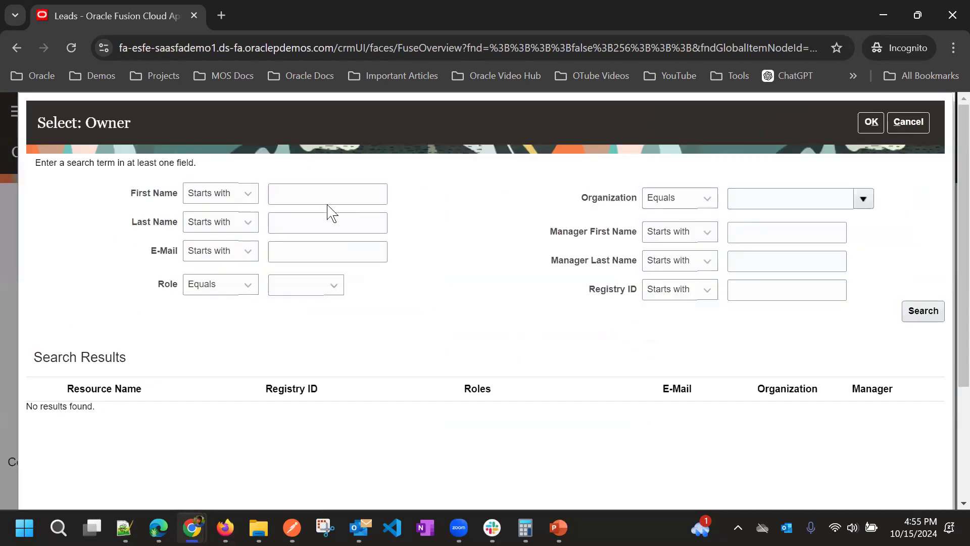
click(329, 196)
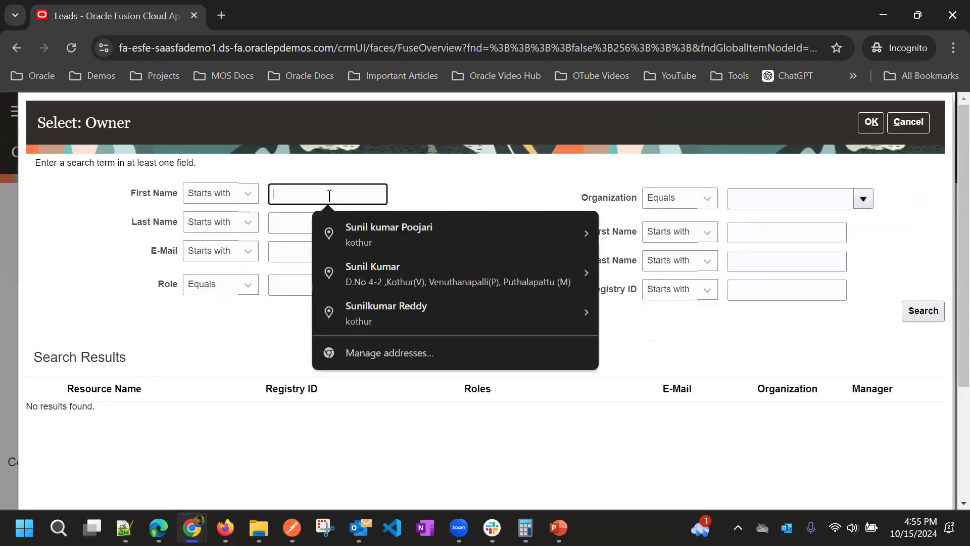
text(Sales)
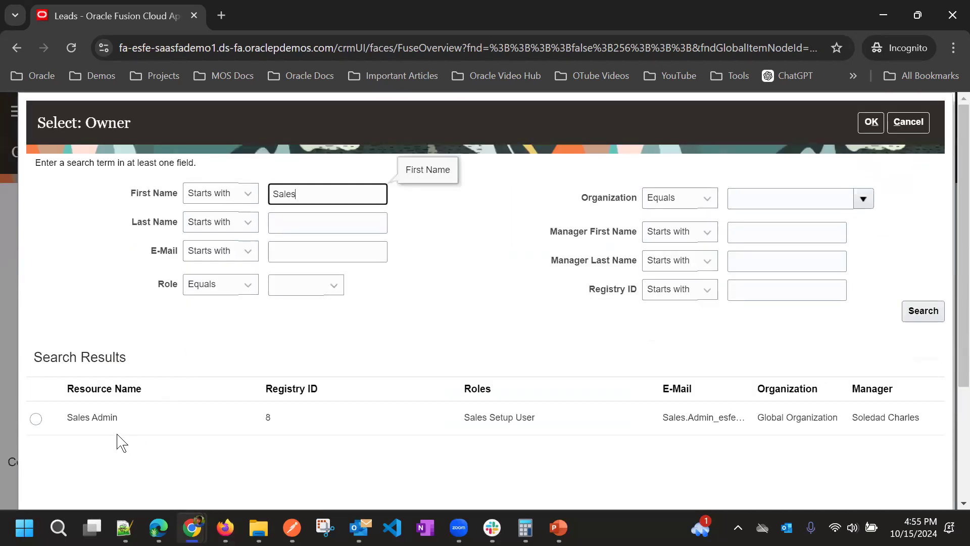
click(909, 122)
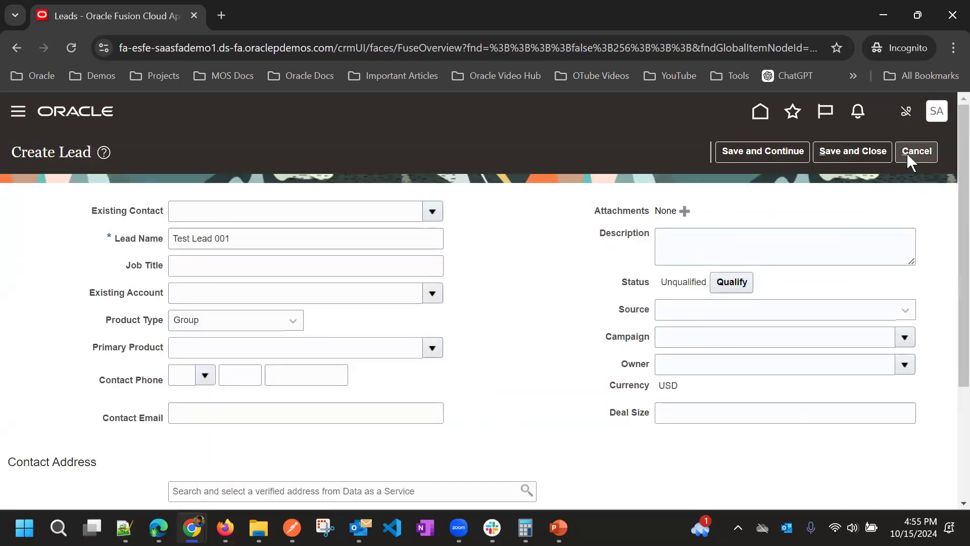
Close the owner list unchosen and abandon the lead for the Leads list
click(904, 364)
click(741, 291)
click(741, 151)
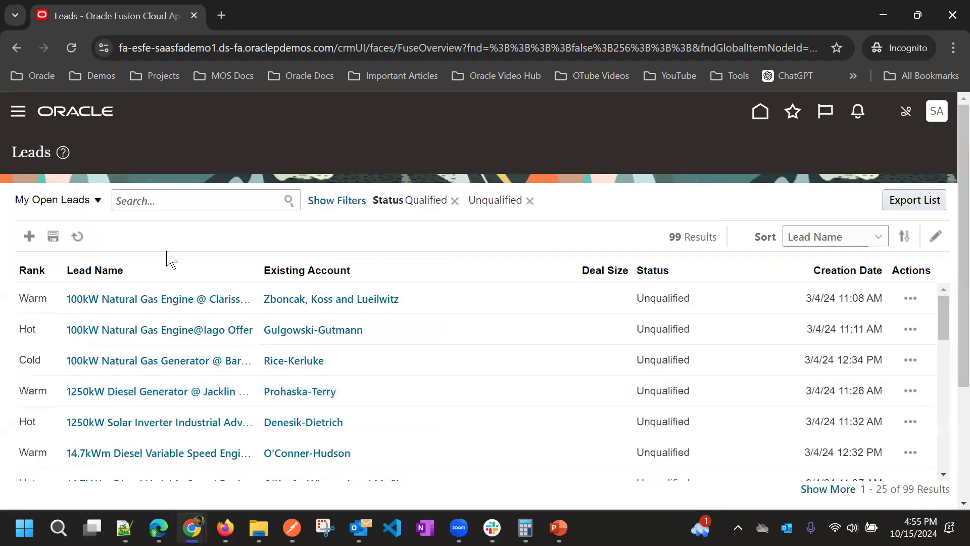
From Navigator > Sales > Opportunities, create an opportunity named 'Test Opty' and try saving it
click(17, 112)
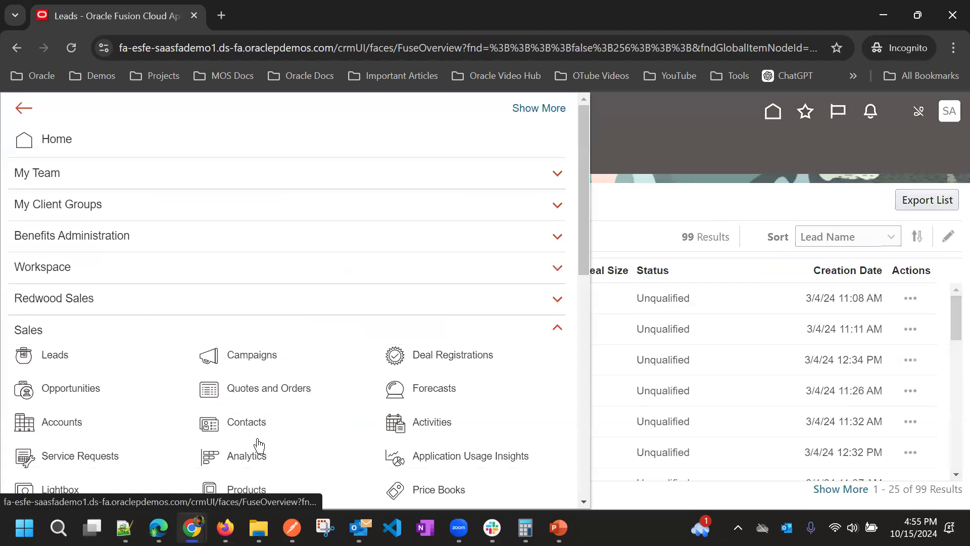
scroll(227, 440, down, 1)
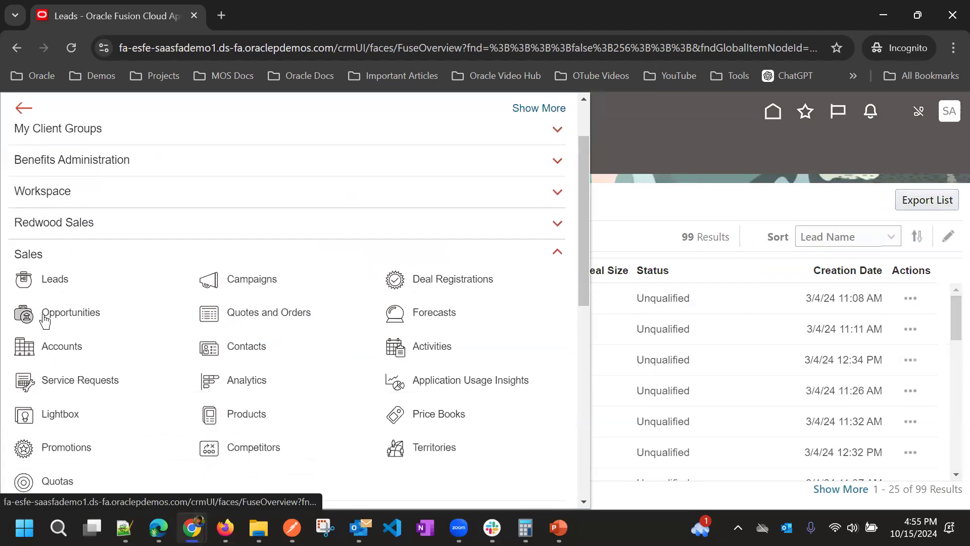
click(624, 194)
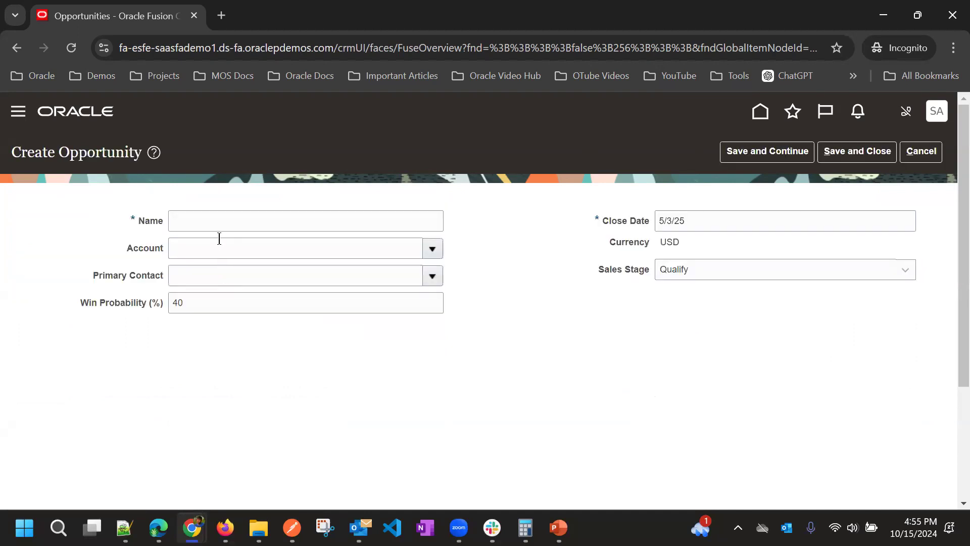
click(216, 218)
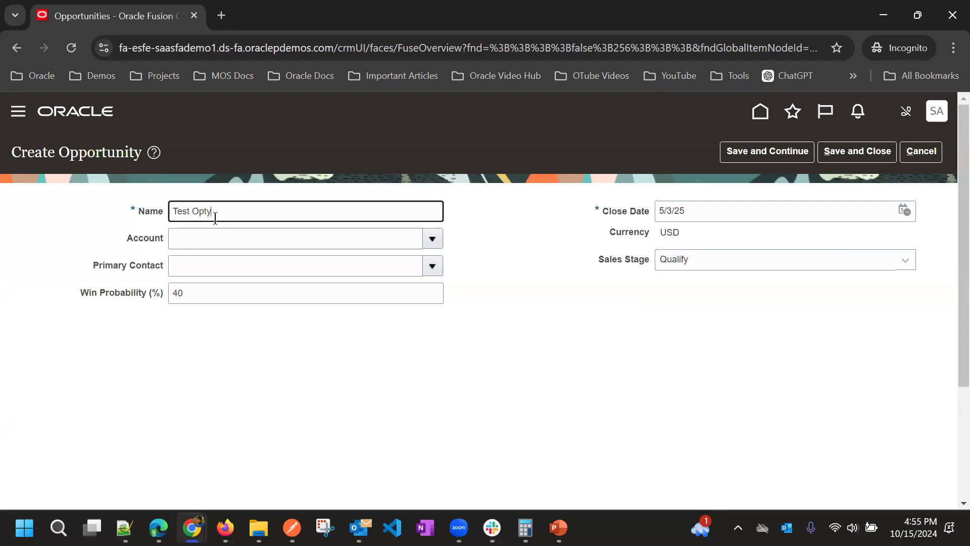
click(758, 151)
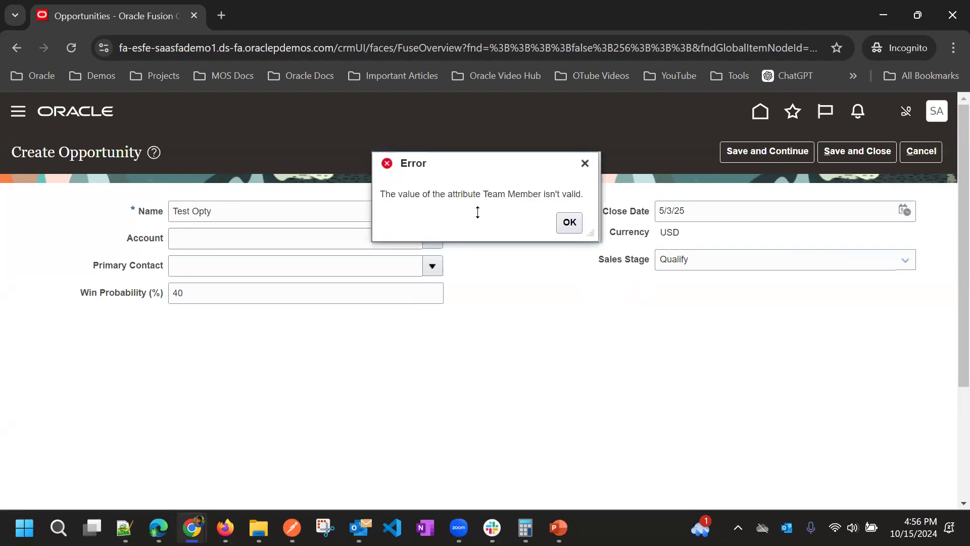
Read the Team Member error, dismiss it with OK, and cancel the unsaved Test Opty opportunity
drag(380, 193, 485, 195)
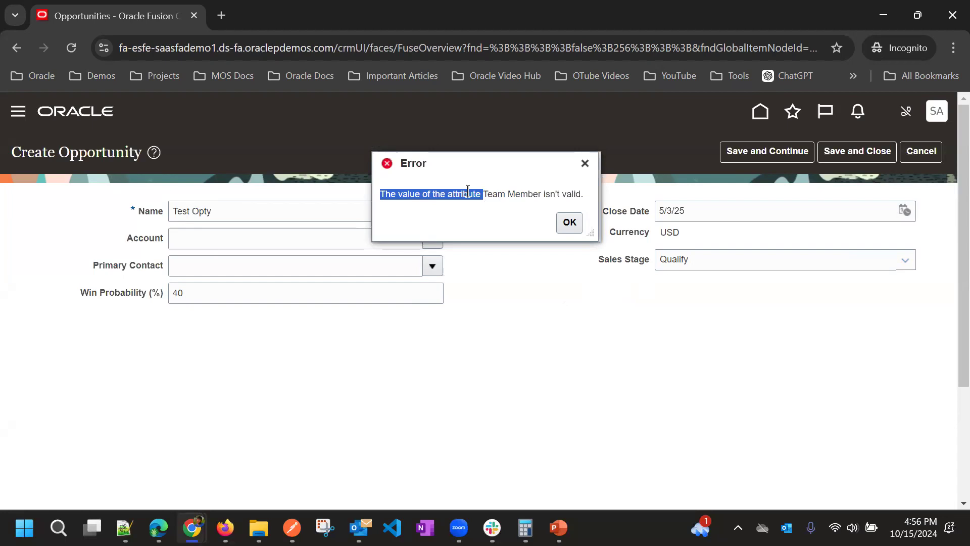
triple_click(499, 194)
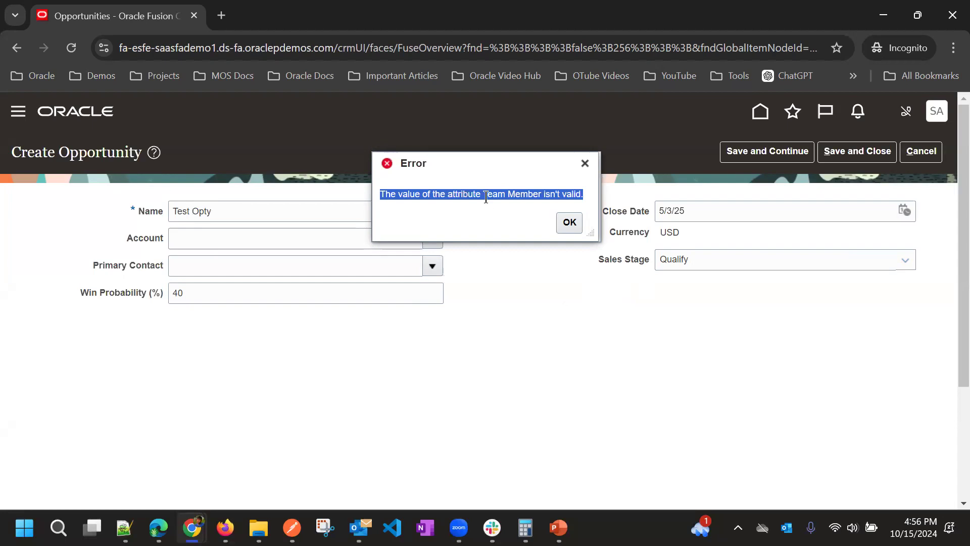
click(486, 197)
drag(485, 195, 537, 203)
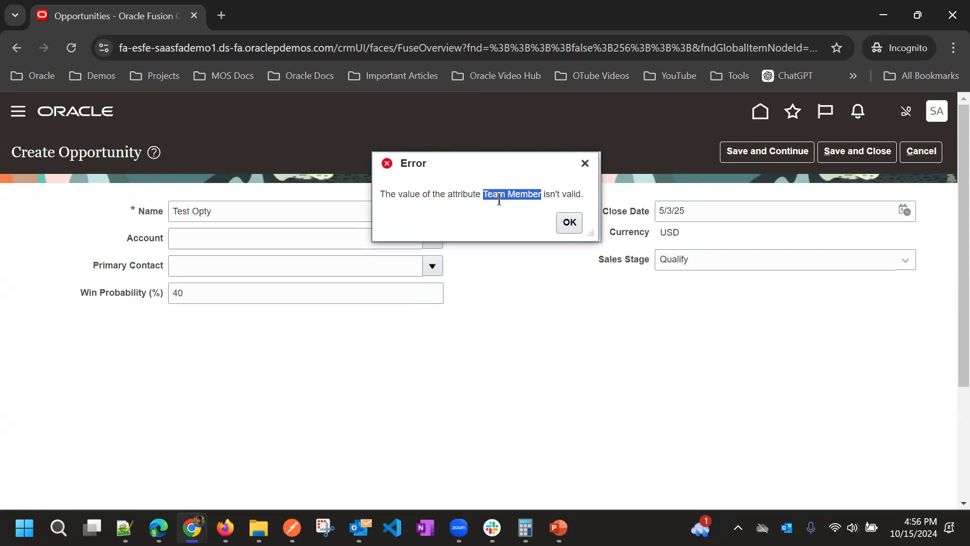
click(577, 226)
click(928, 156)
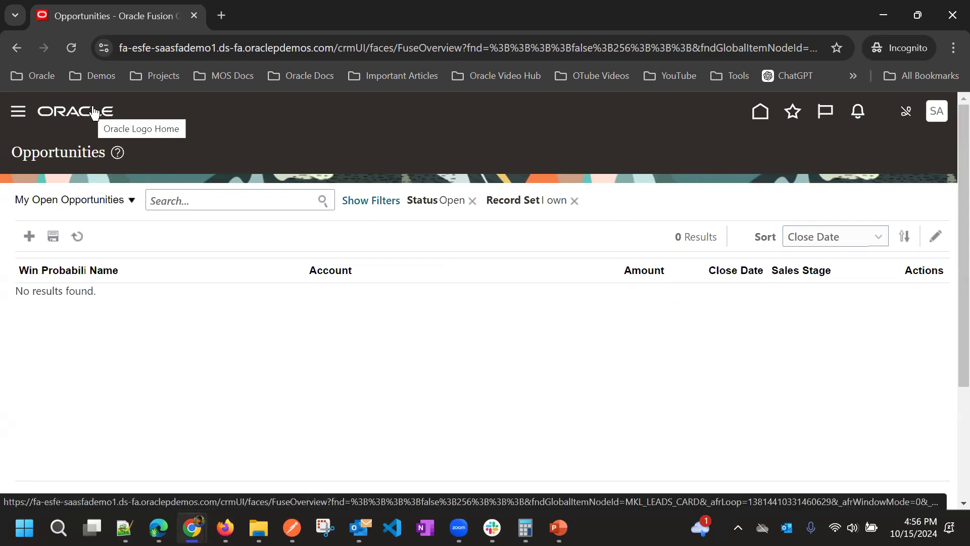
Go to the home page and expand, then collapse, the navigator's Configuration and Tools groups
click(106, 139)
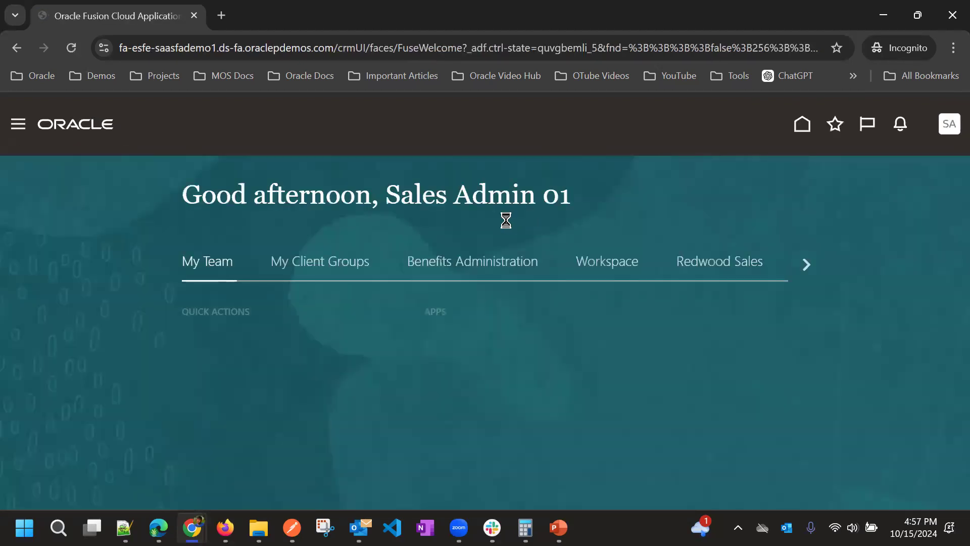
click(18, 124)
scroll(110, 289, down, 10)
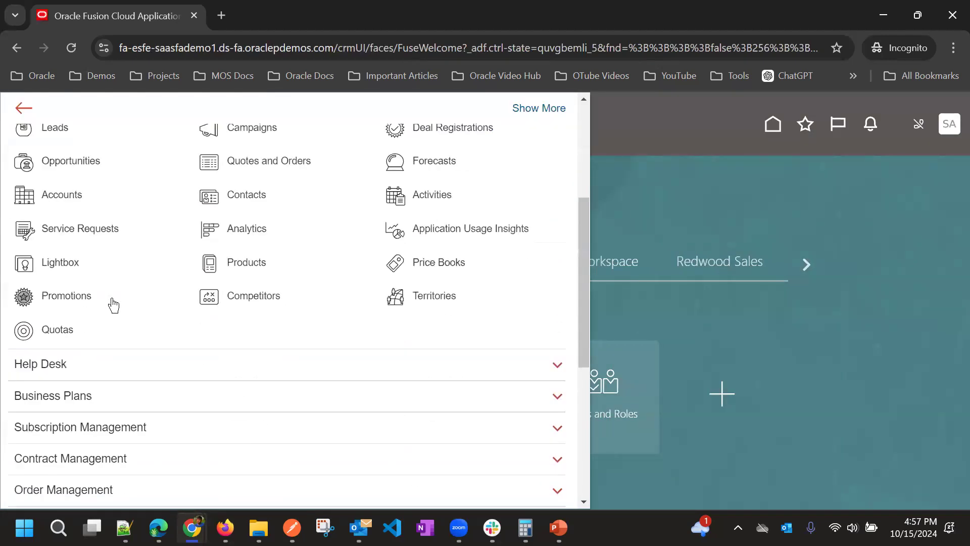
click(121, 458)
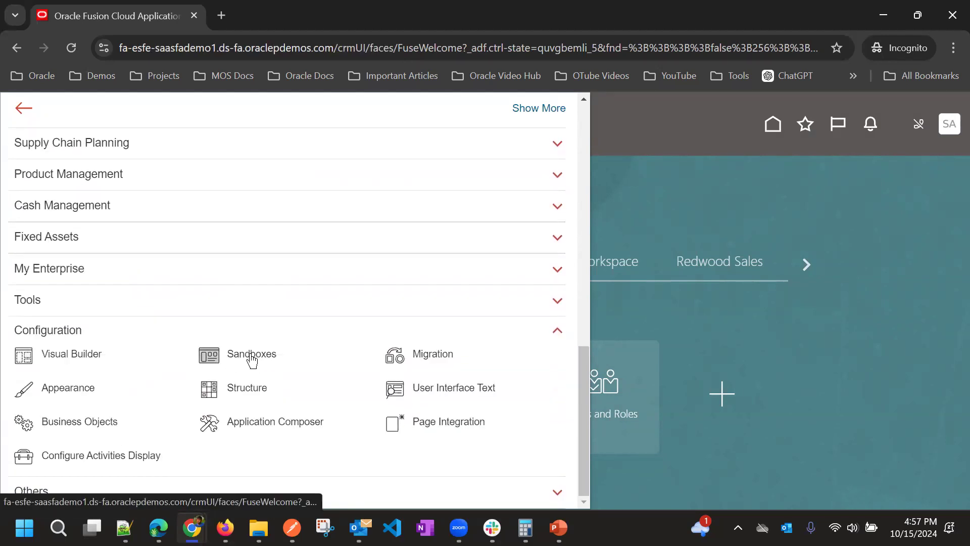
click(132, 301)
scroll(184, 283, down, 2)
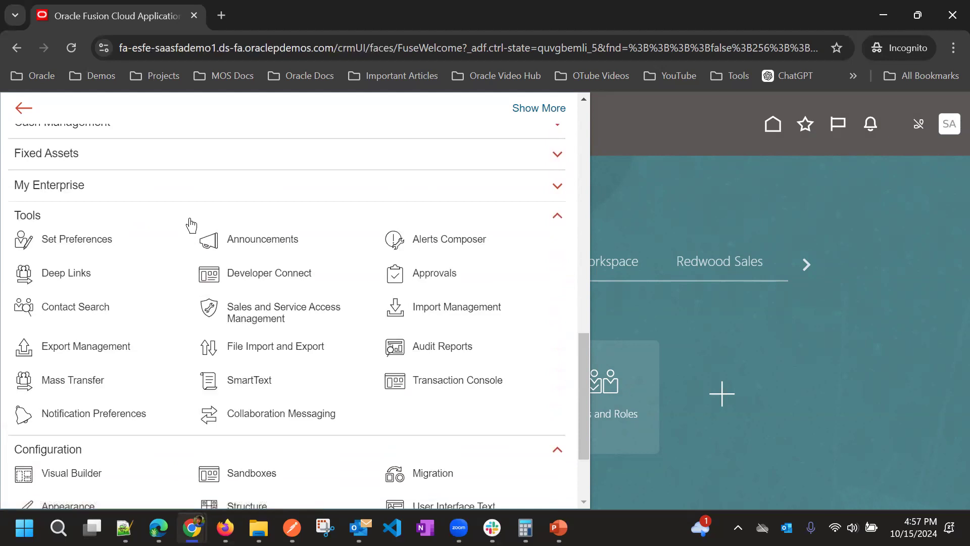
click(191, 224)
click(174, 329)
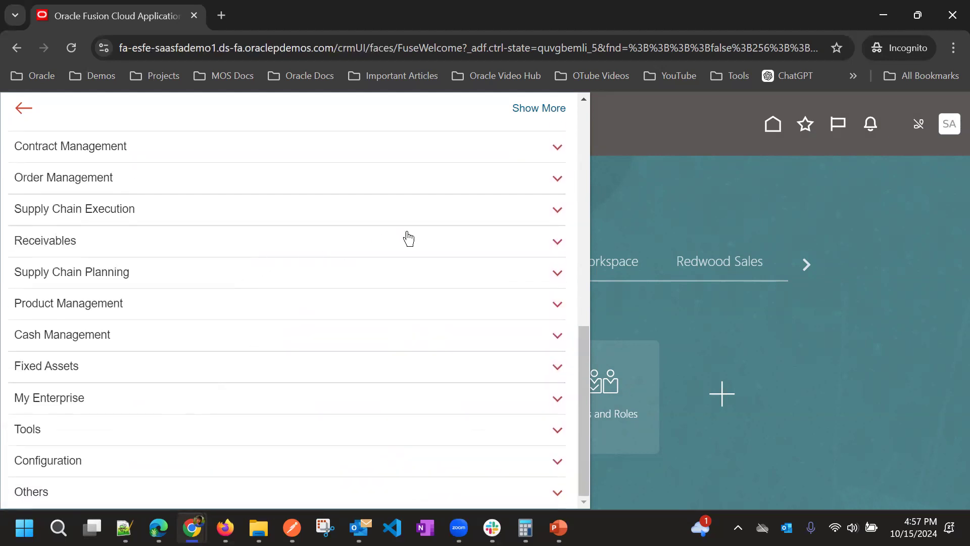
scroll(399, 241, up, 9)
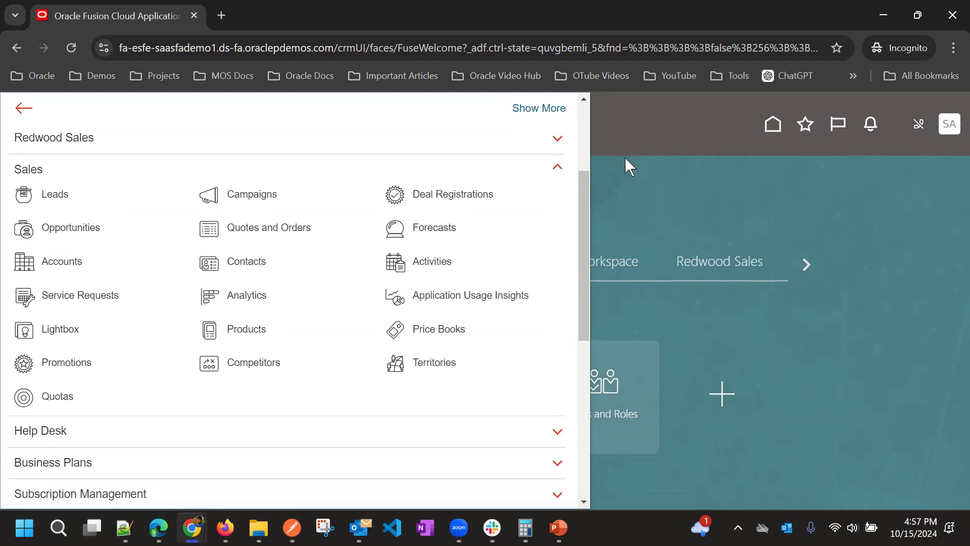
Close the navigator and switch to the Security Console window
click(647, 173)
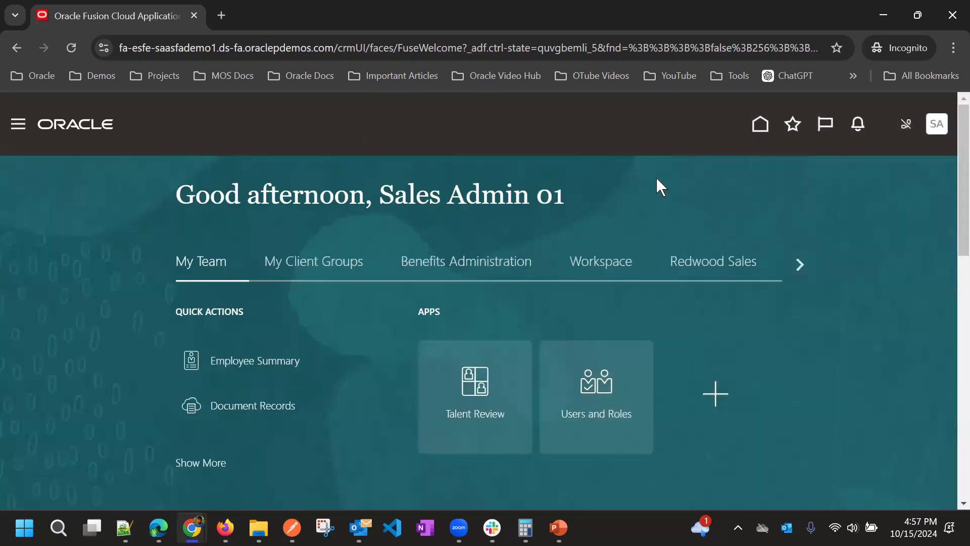
mouse_move(192, 528)
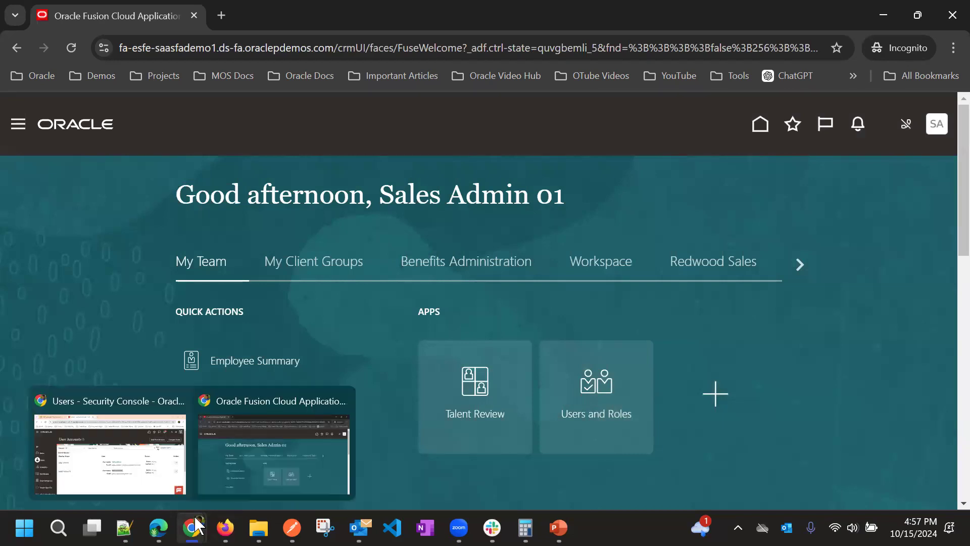
click(163, 420)
Highlight the new sales admin's user name in User Accounts and open the avatar's Settings and Actions menu
click(580, 190)
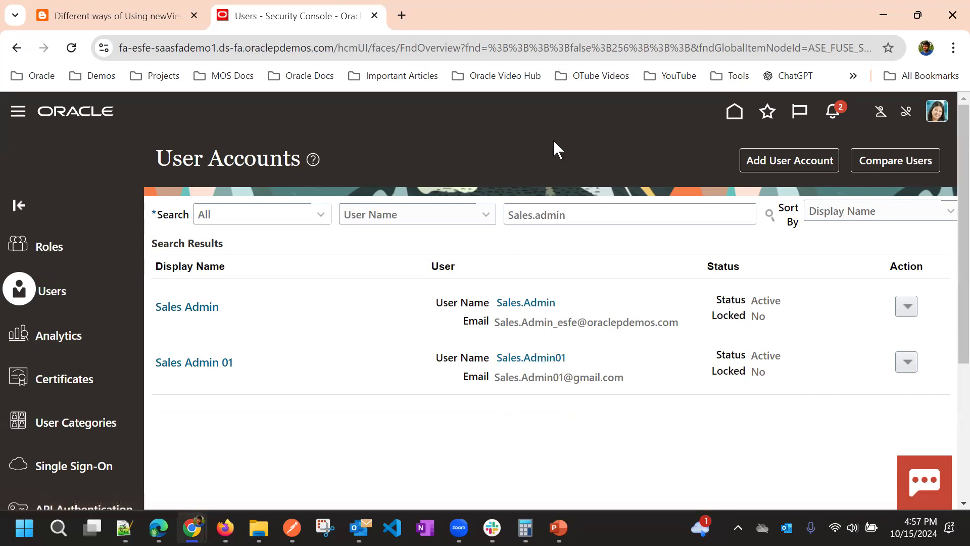
drag(576, 360, 496, 358)
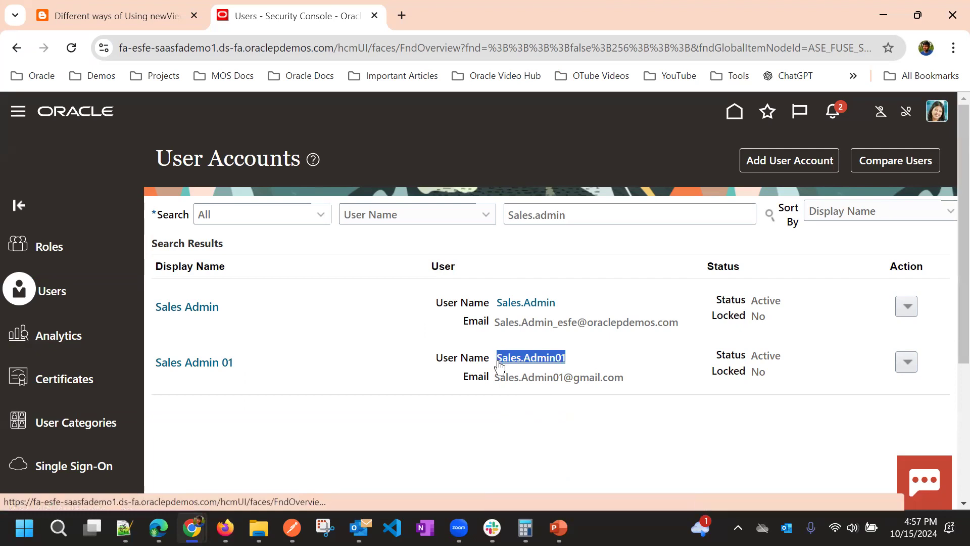
click(550, 150)
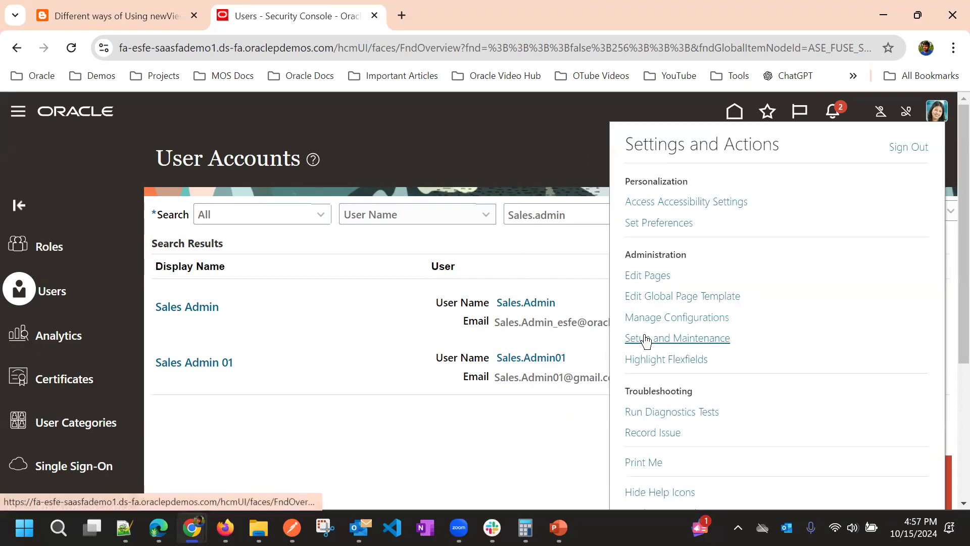
In Setup and Maintenance, open Users and Security and switch Show from Required Tasks to All Tasks
click(646, 340)
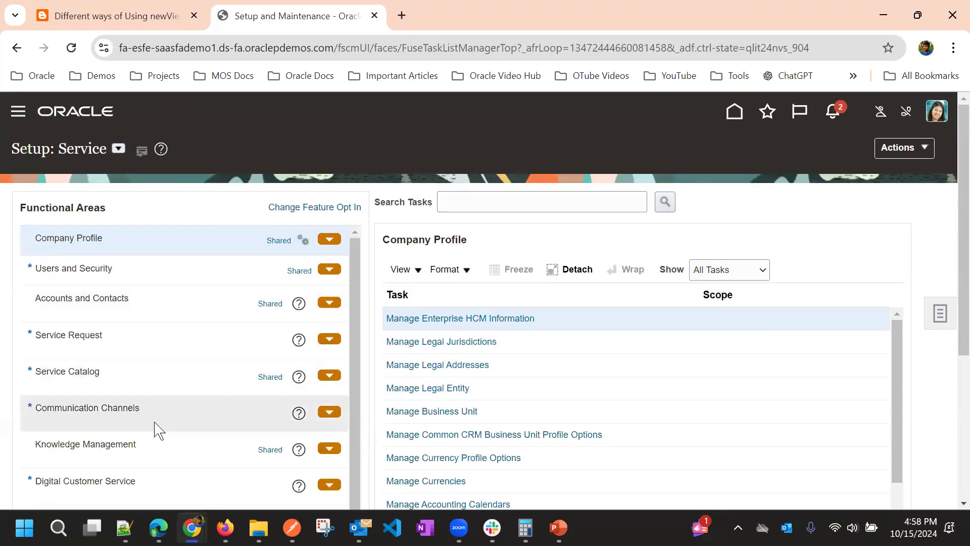
scroll(213, 227, down, 5)
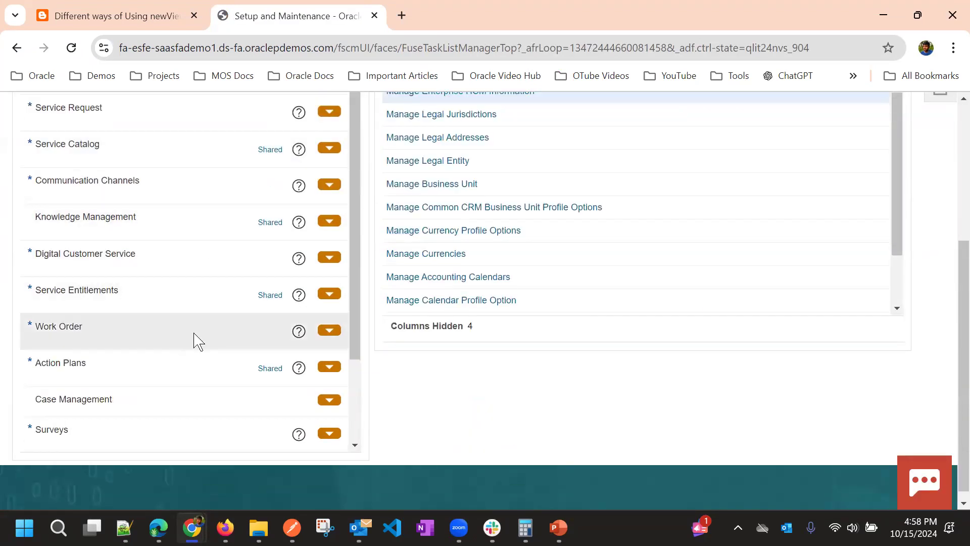
scroll(192, 336, up, 3)
click(144, 194)
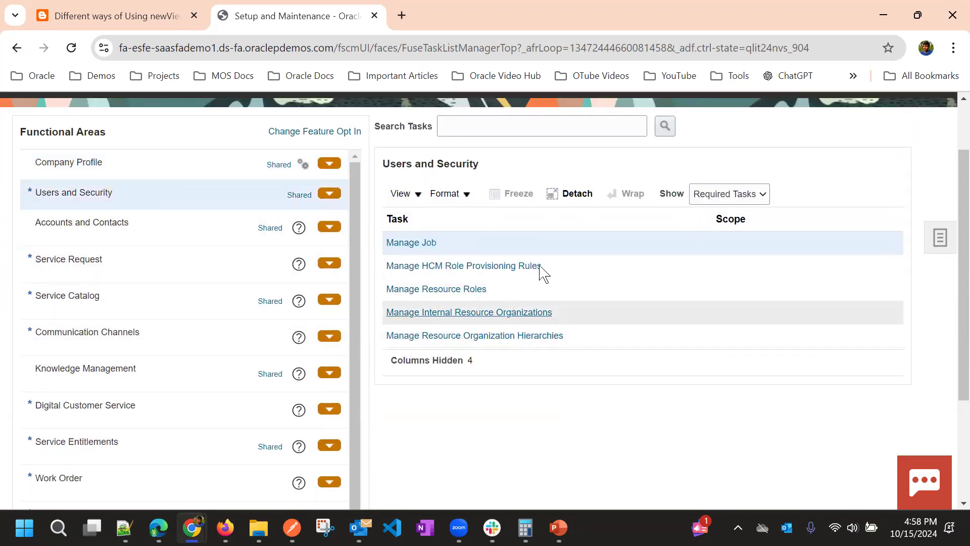
click(707, 196)
click(709, 215)
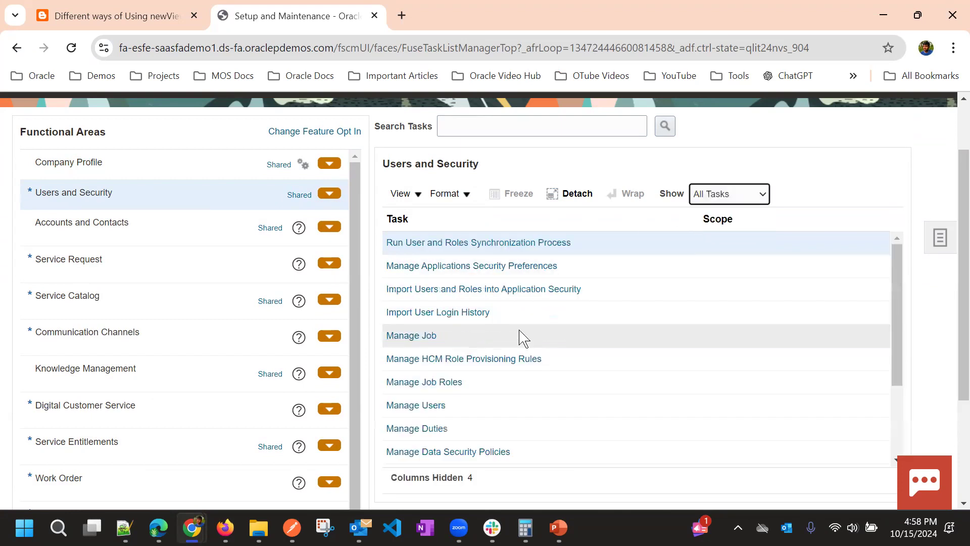
Open Manage Users for a new user and select Link user account under User Details
click(437, 407)
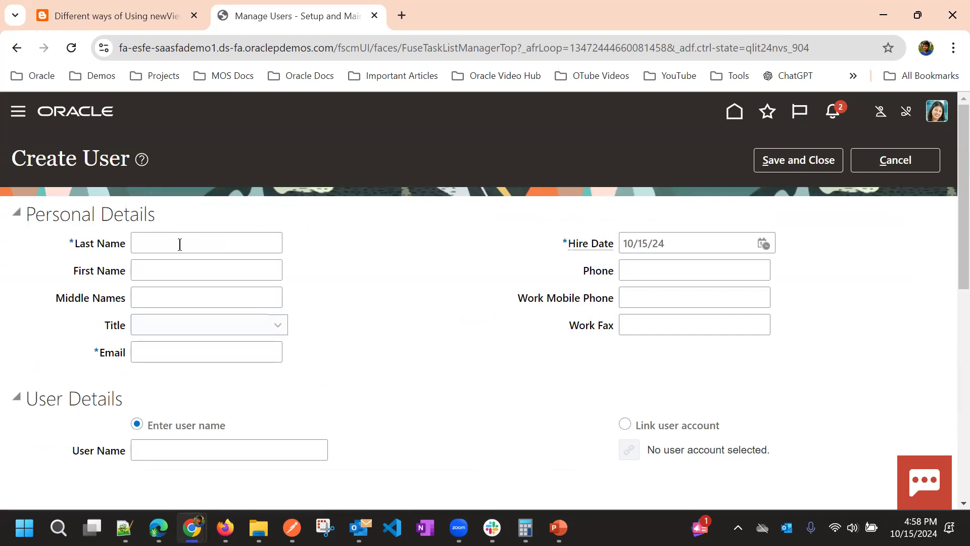
scroll(387, 270, down, 3)
scroll(389, 264, up, 3)
scroll(359, 303, down, 2)
scroll(369, 311, up, 2)
scroll(404, 305, down, 3)
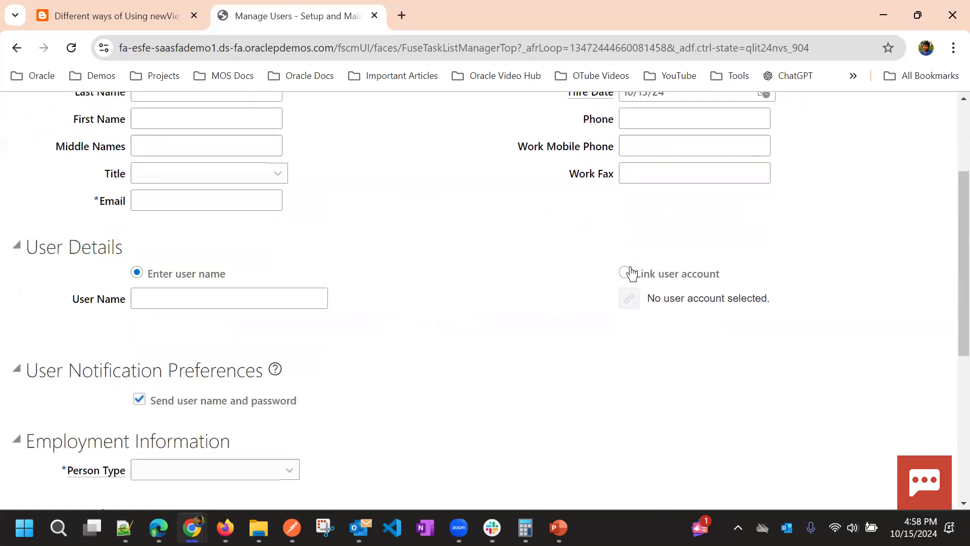
click(627, 275)
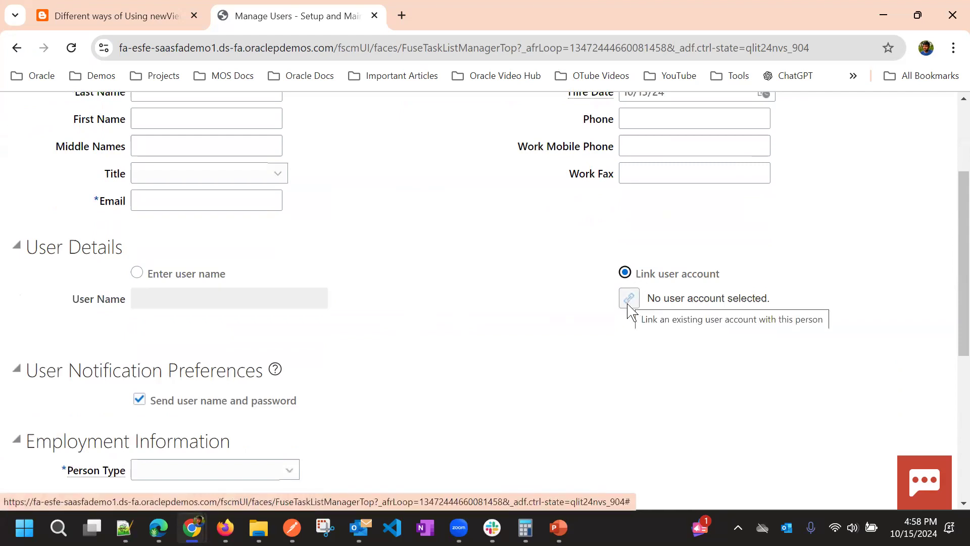
Search Link User Account for 'Sales' and confirm the matching active sales admin login
click(629, 299)
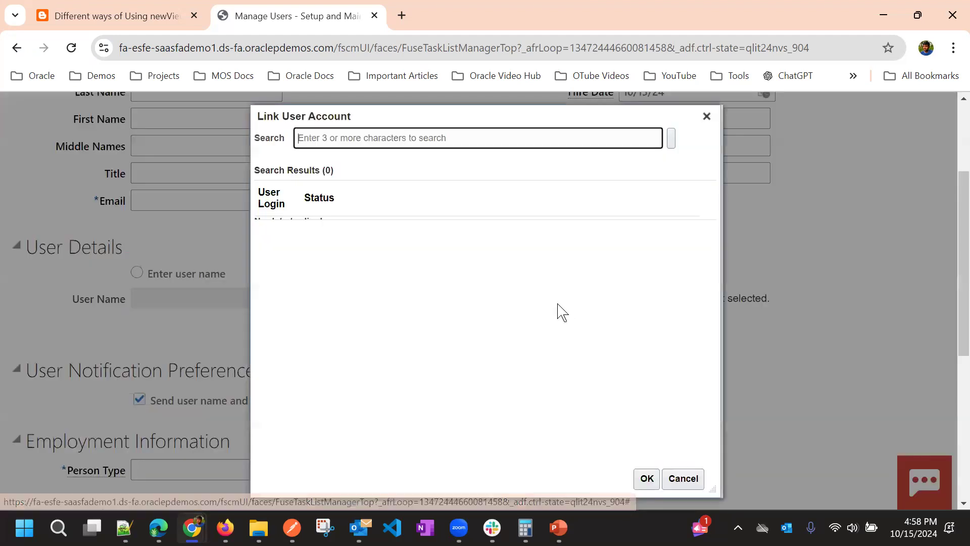
text(Sales)
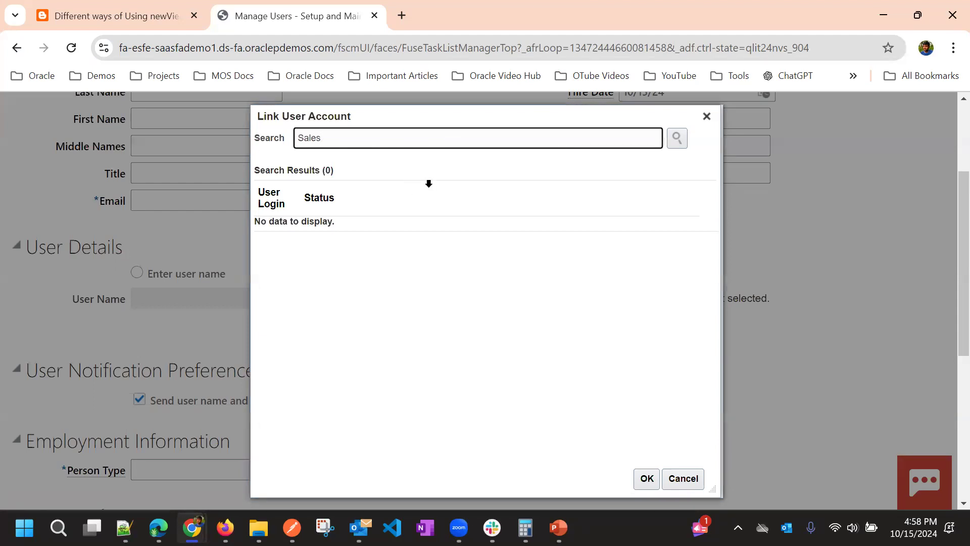
click(677, 138)
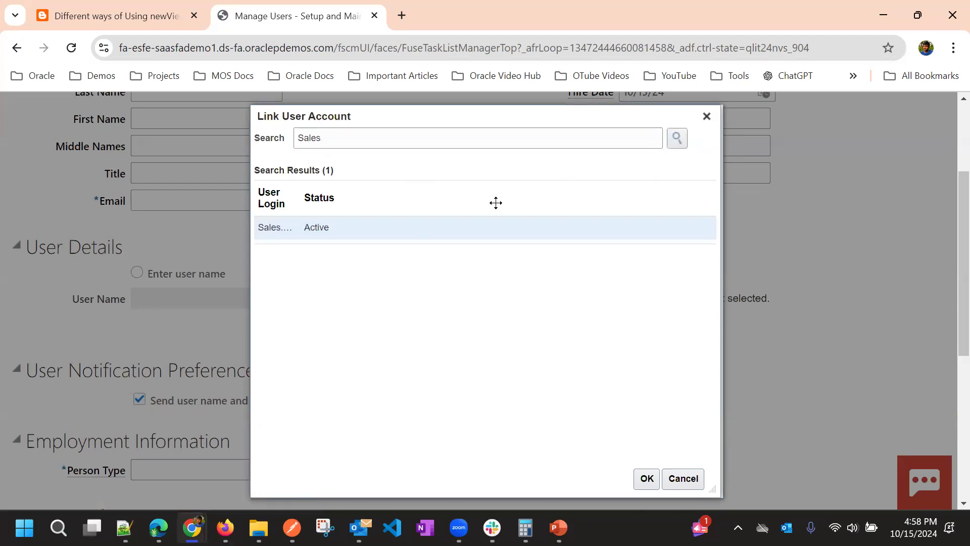
drag(397, 184, 410, 212)
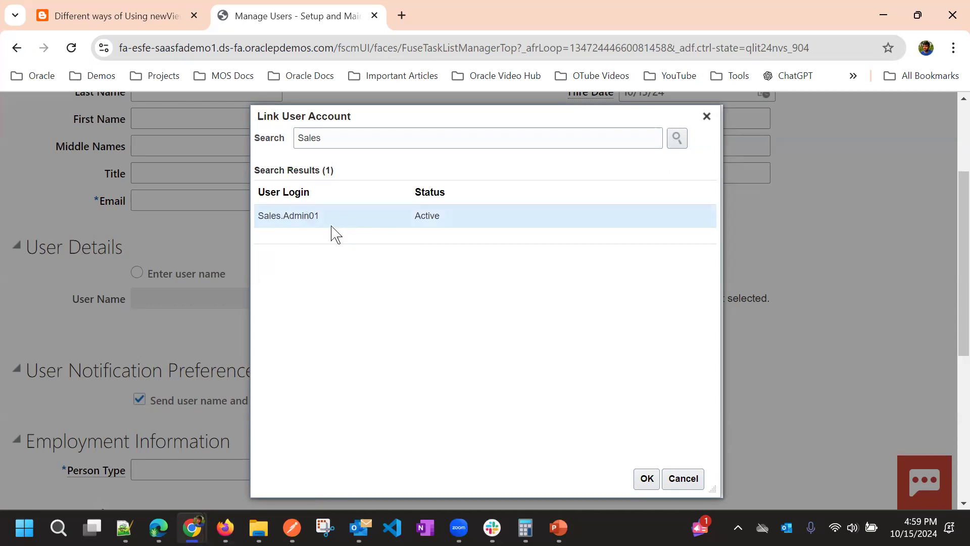
click(647, 479)
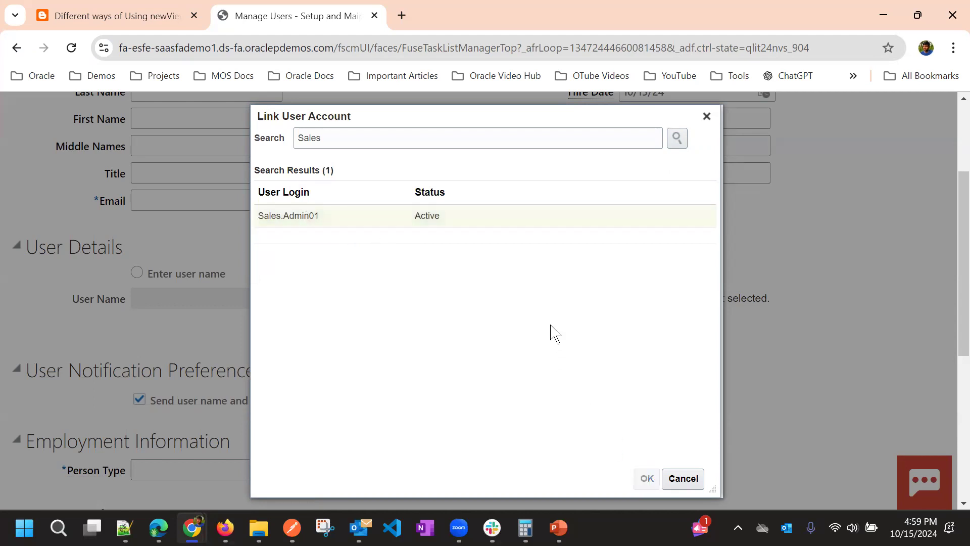
Enter the new user's first name and last name in Personal Details
scroll(316, 376, up, 3)
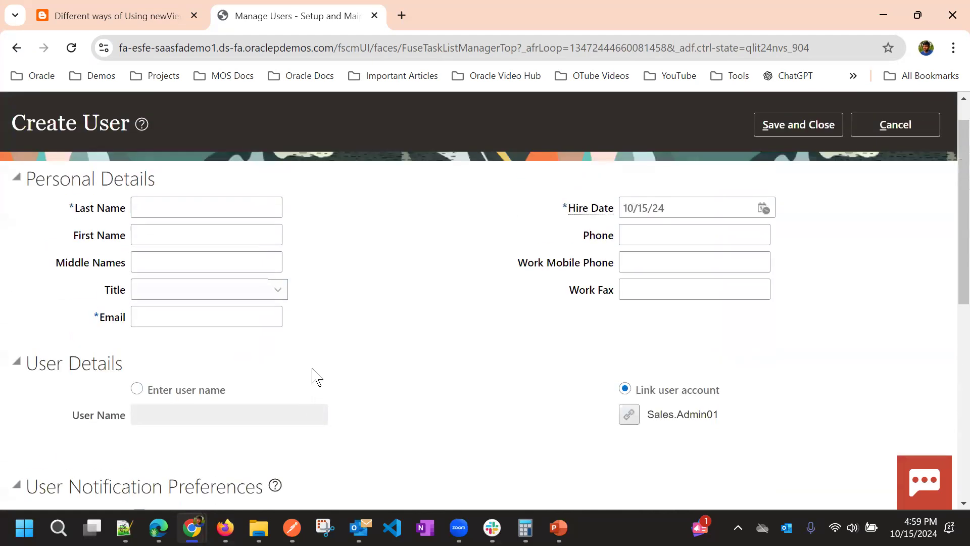
scroll(311, 372, down, 5)
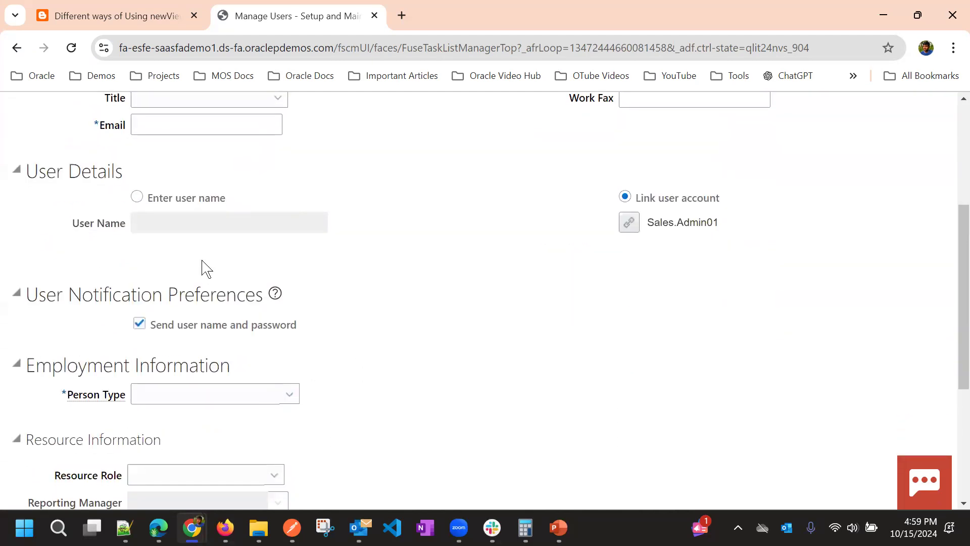
scroll(328, 257, up, 1)
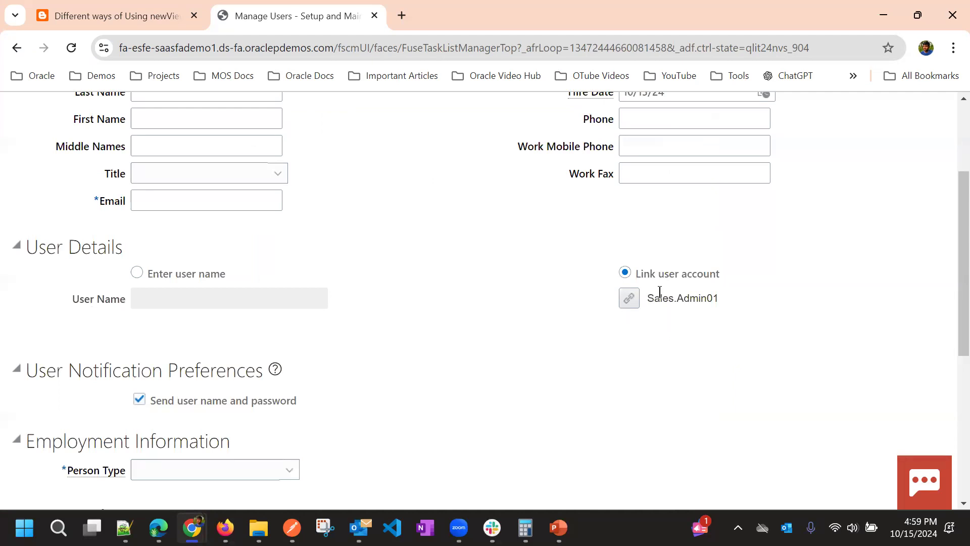
scroll(299, 335, up, 3)
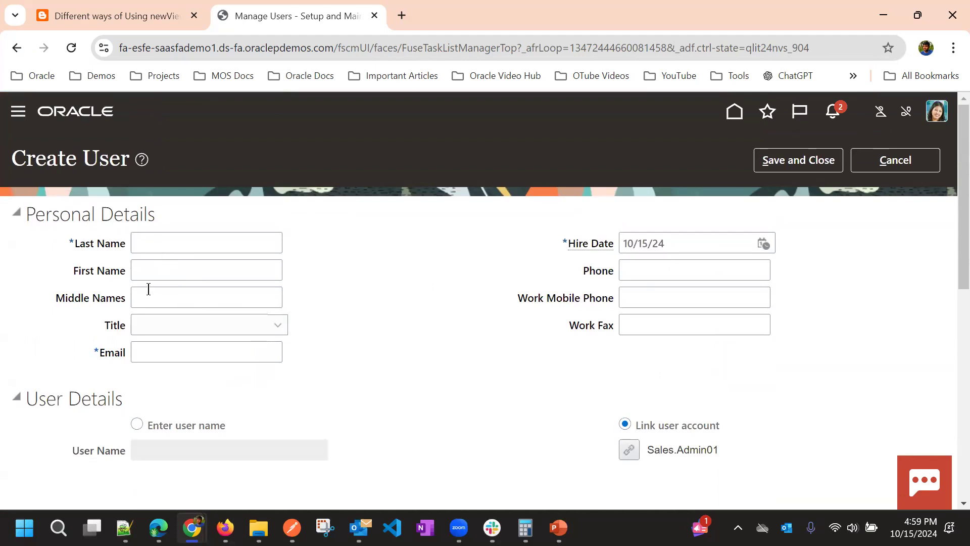
click(165, 269)
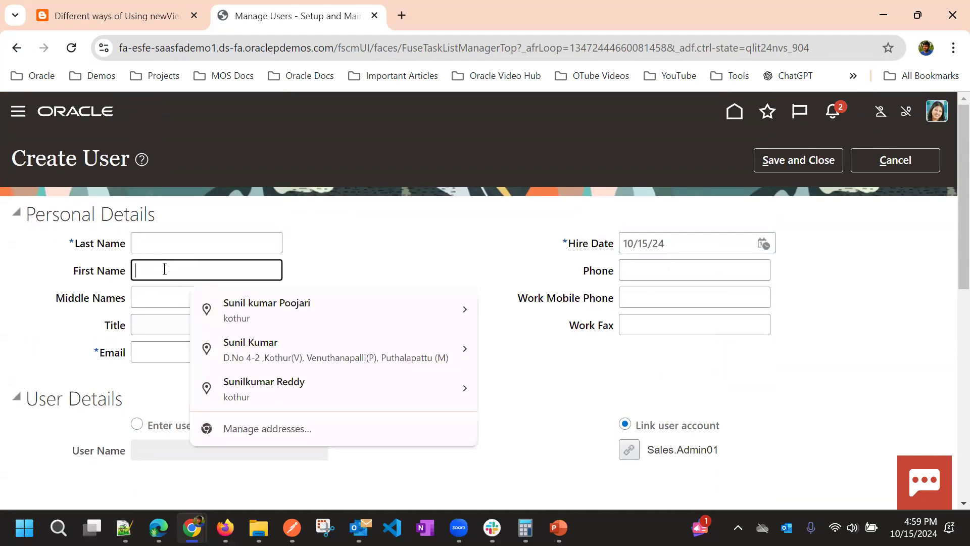
text(Sales)
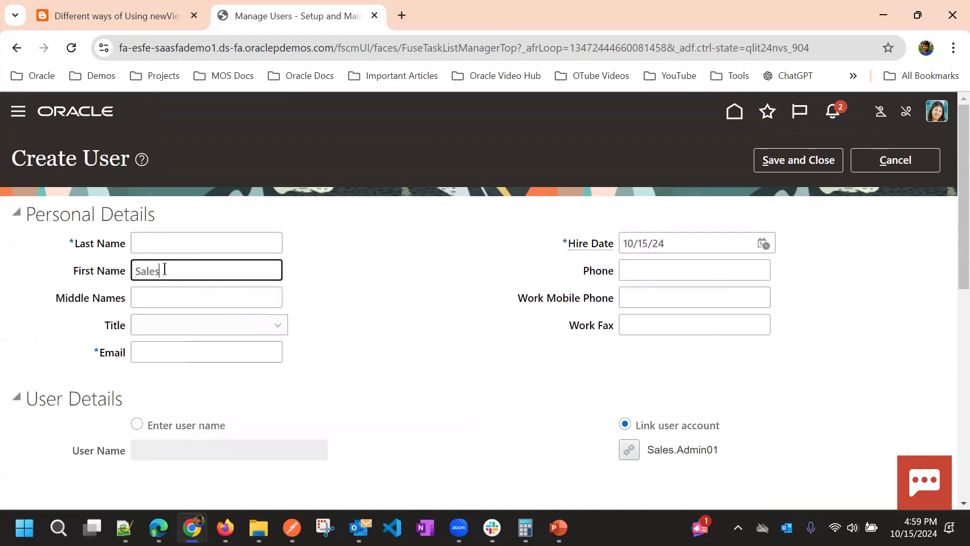
click(158, 251)
text(Admin01)
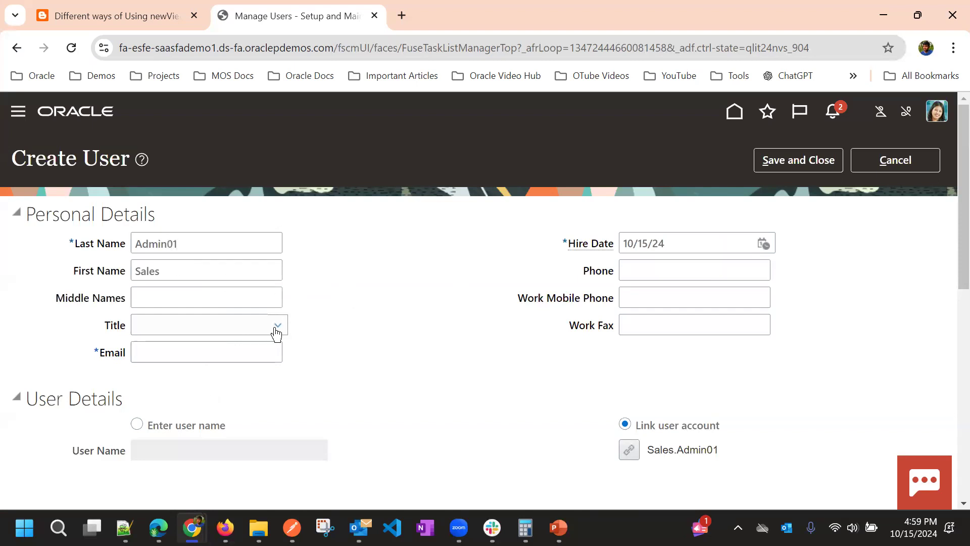
Build the user's email by copying the first and last names into the Email field
click(210, 350)
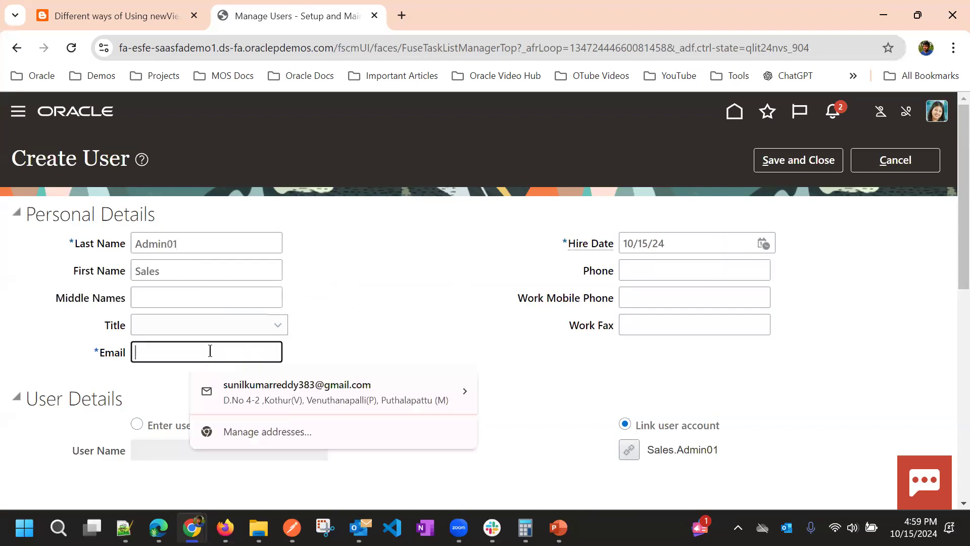
click(143, 278)
key(ctrl+a)
key(ctrl+c)
click(171, 349)
key(ctrl+v)
click(147, 248)
key(ctrl+a)
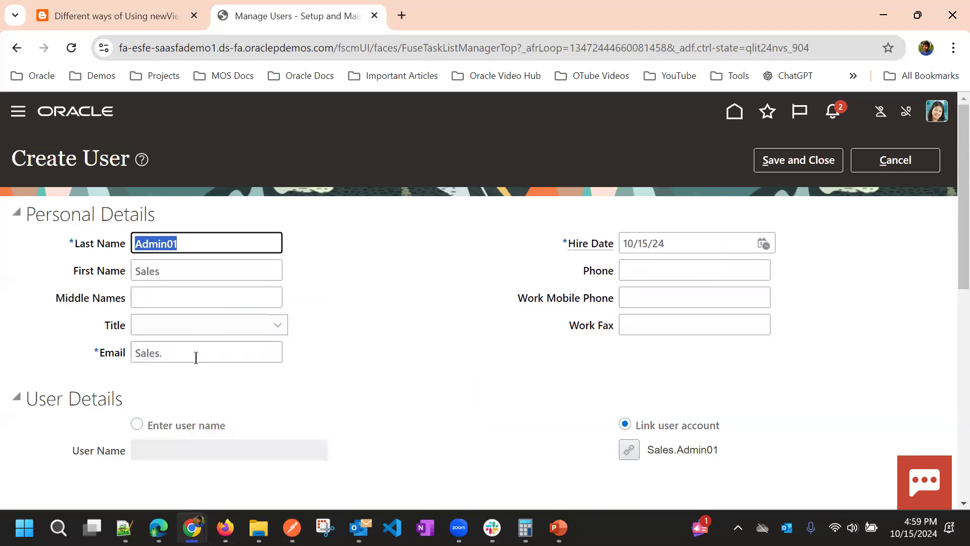
key(ctrl+c)
click(196, 357)
key(ctrl+v)
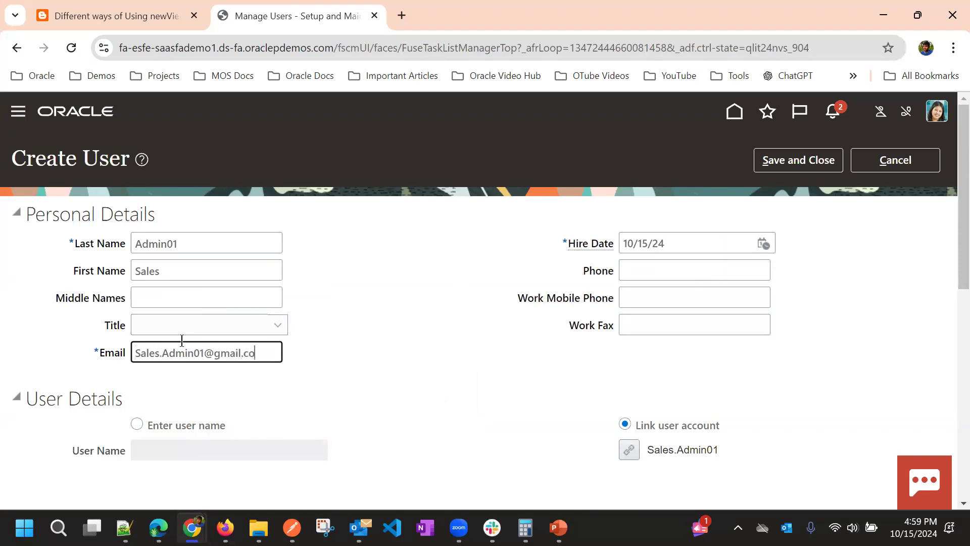
scroll(491, 319, down, 6)
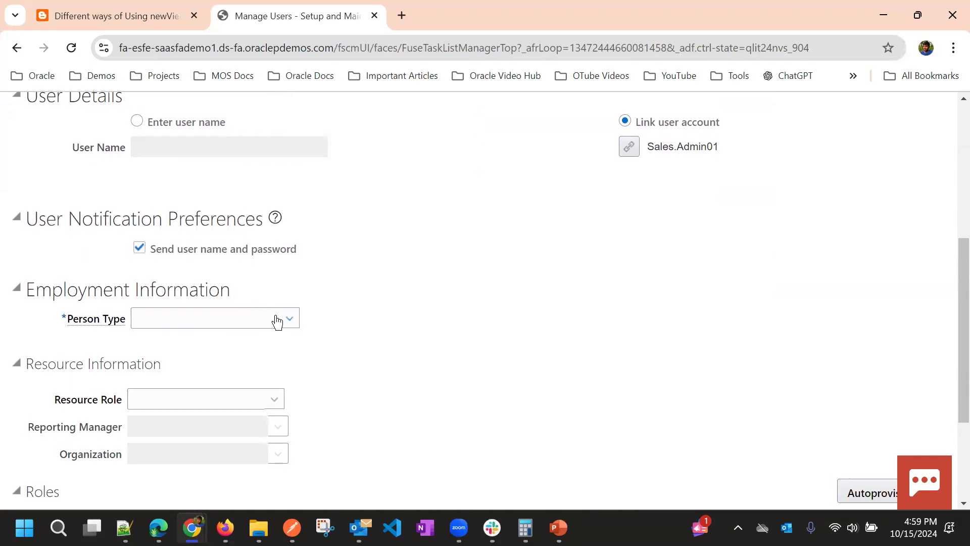
Set person type to Employee and try TATA Legal Entity as legal employer, dismissing the error
click(277, 321)
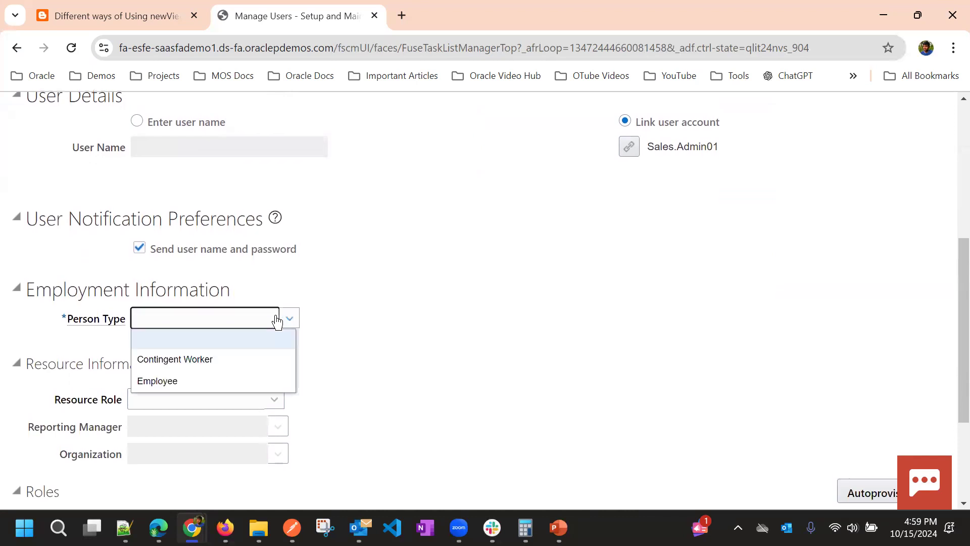
click(218, 382)
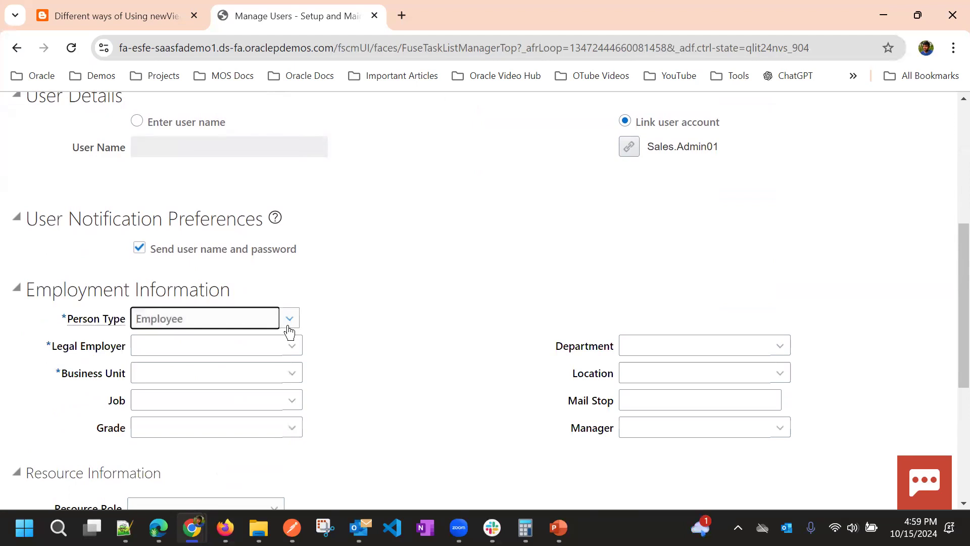
click(279, 347)
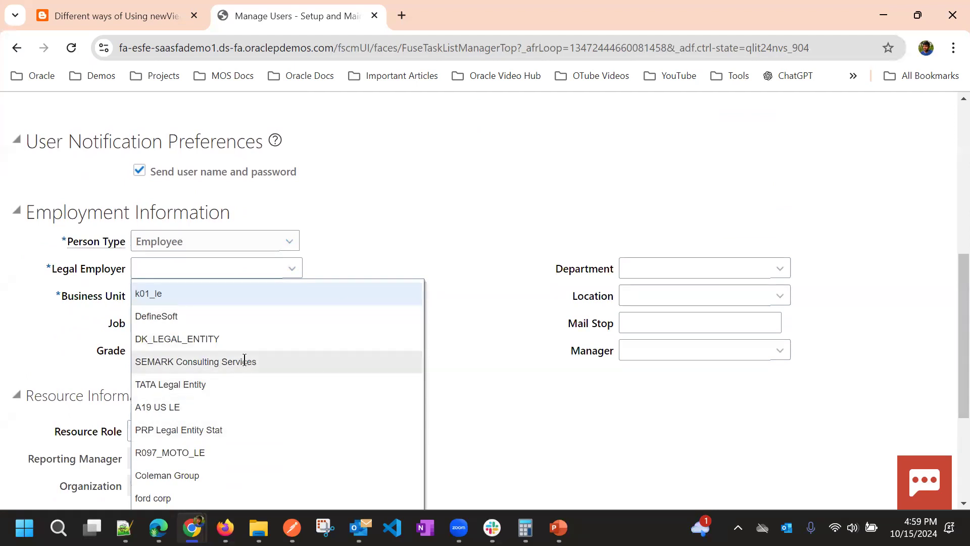
scroll(245, 359, down, 1)
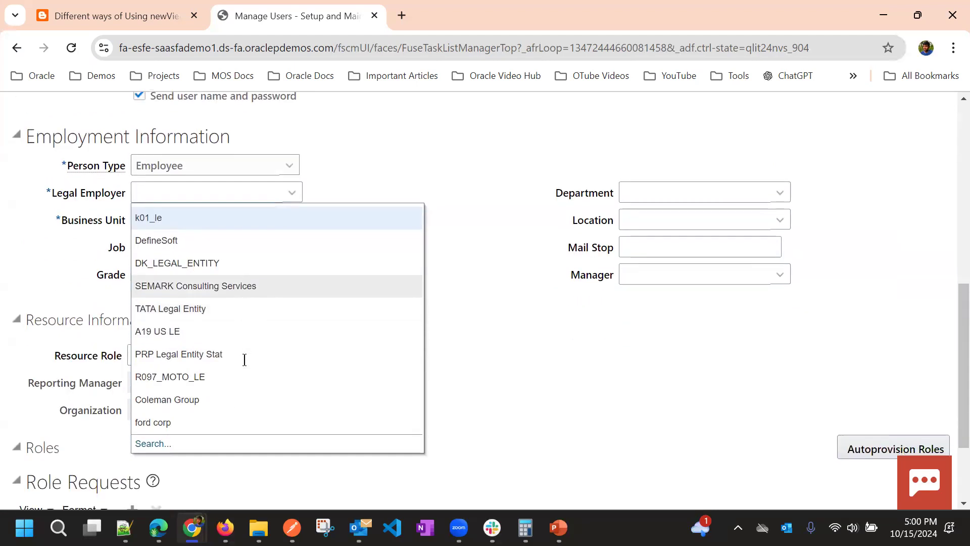
click(230, 316)
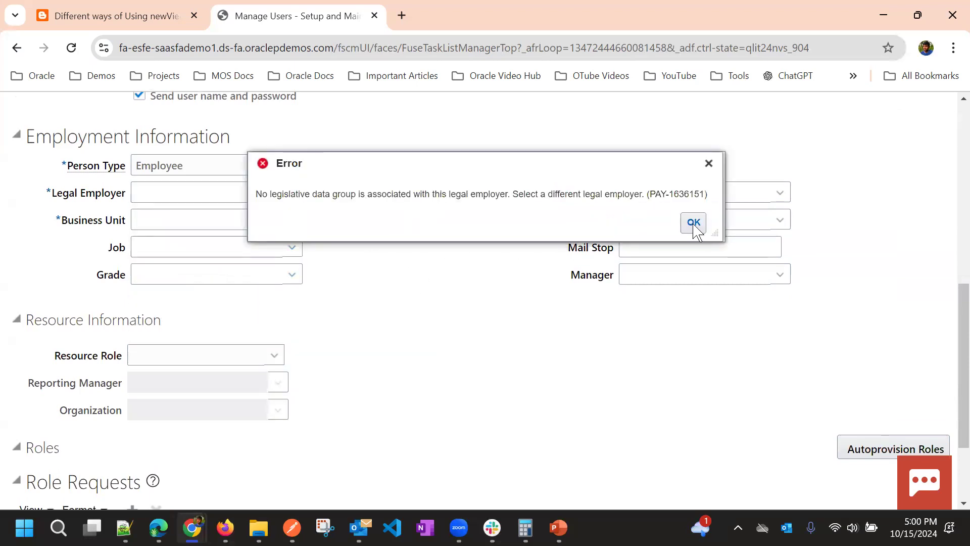
click(694, 223)
Try PRP Legal Entity Stat as legal employer and dismiss the rejection error
scroll(298, 387, down, 1)
scroll(298, 386, down, 3)
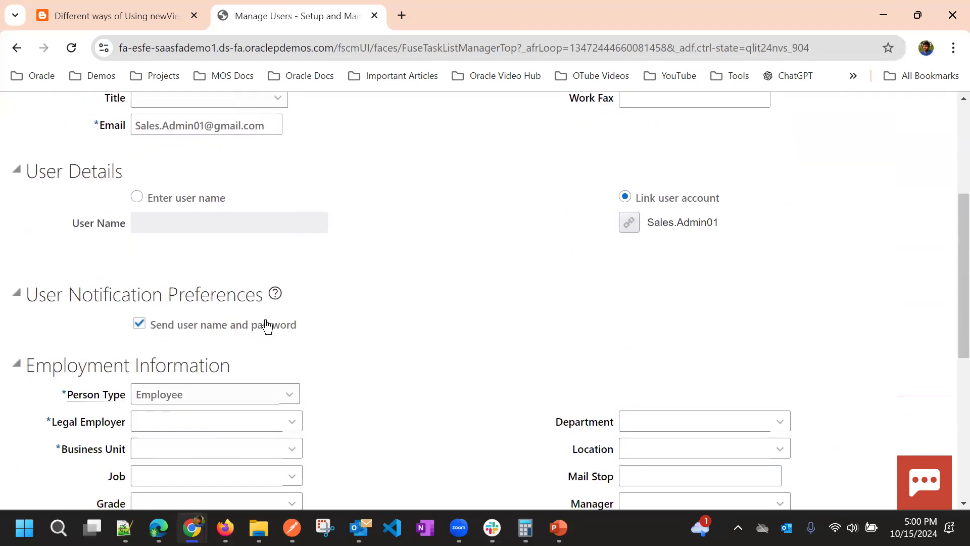
click(284, 419)
scroll(208, 329, down, 1)
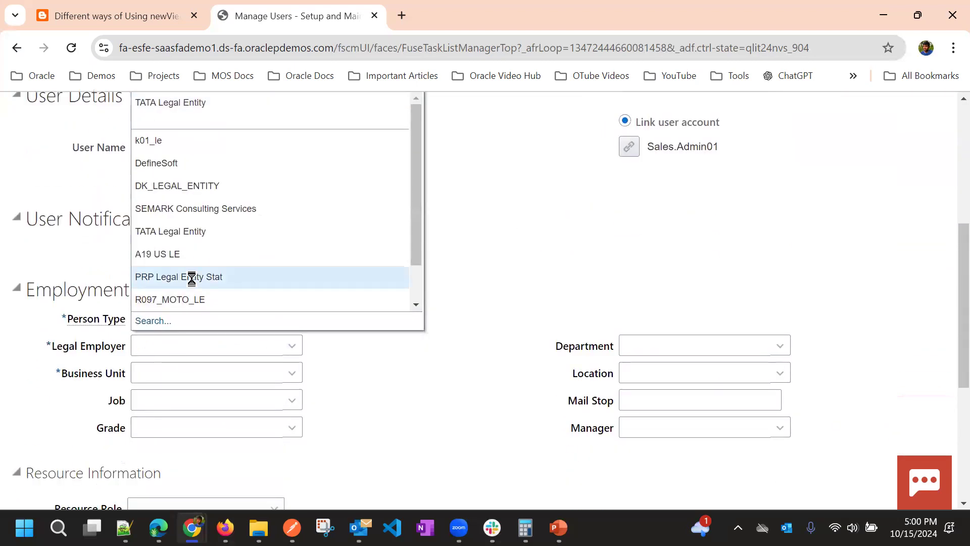
click(191, 278)
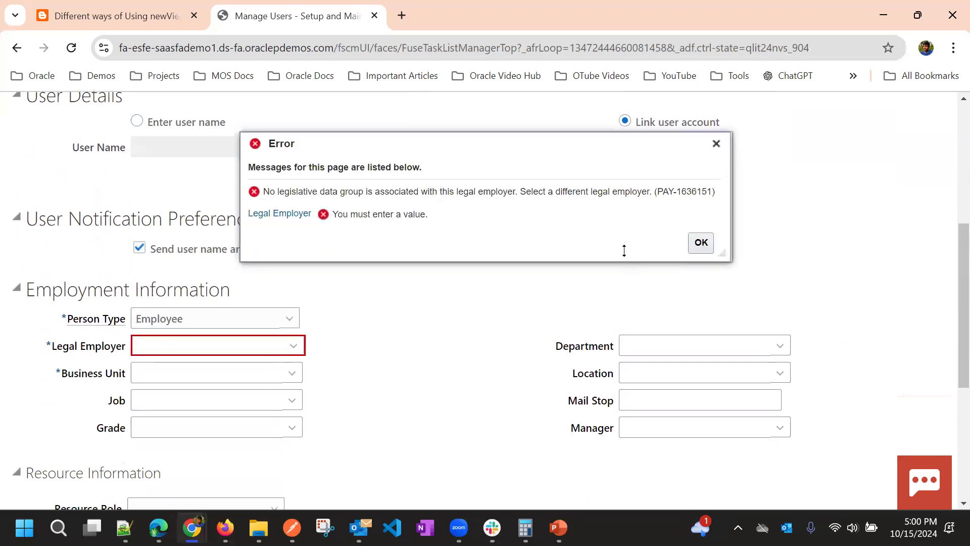
click(701, 243)
Search for a legal employer, also by legislation code, then close the search with Escape
scroll(318, 397, down, 3)
scroll(303, 384, down, 2)
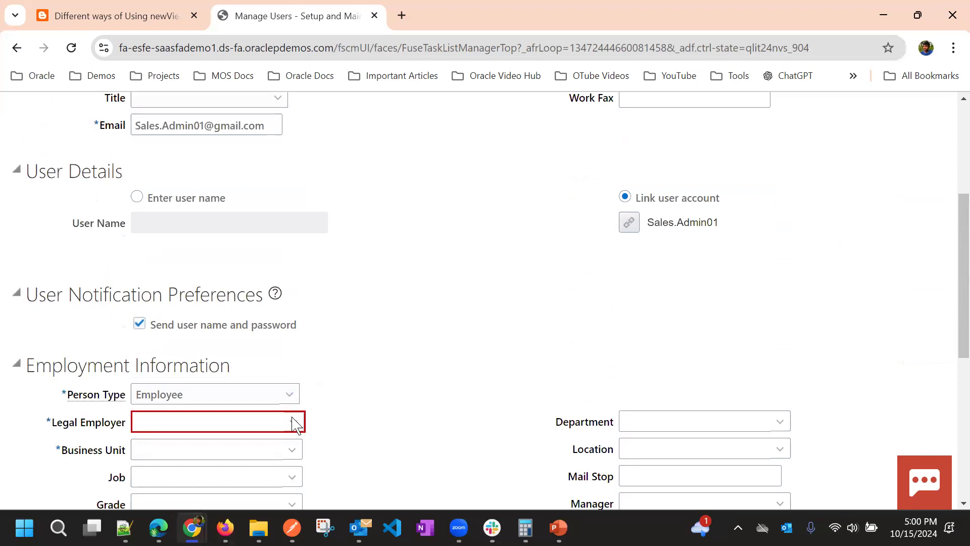
click(292, 422)
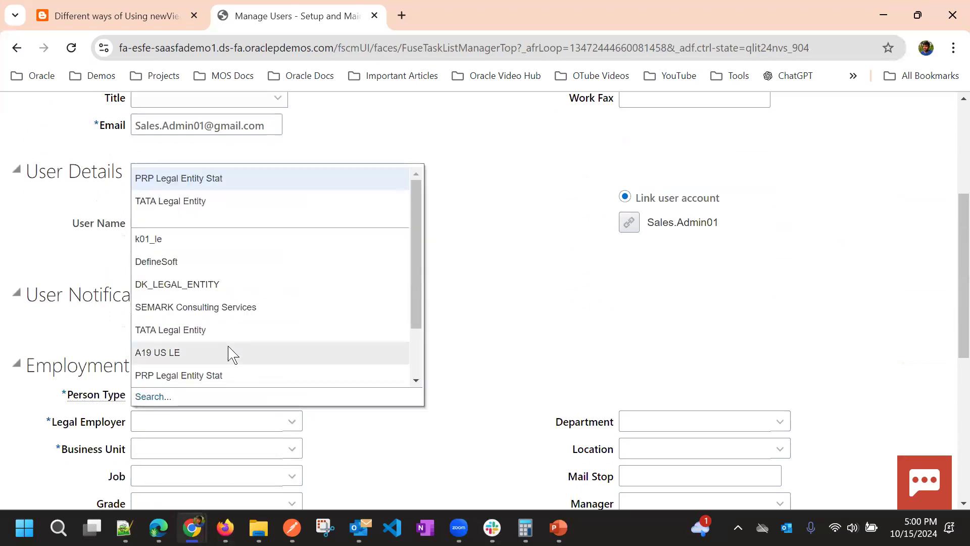
click(159, 392)
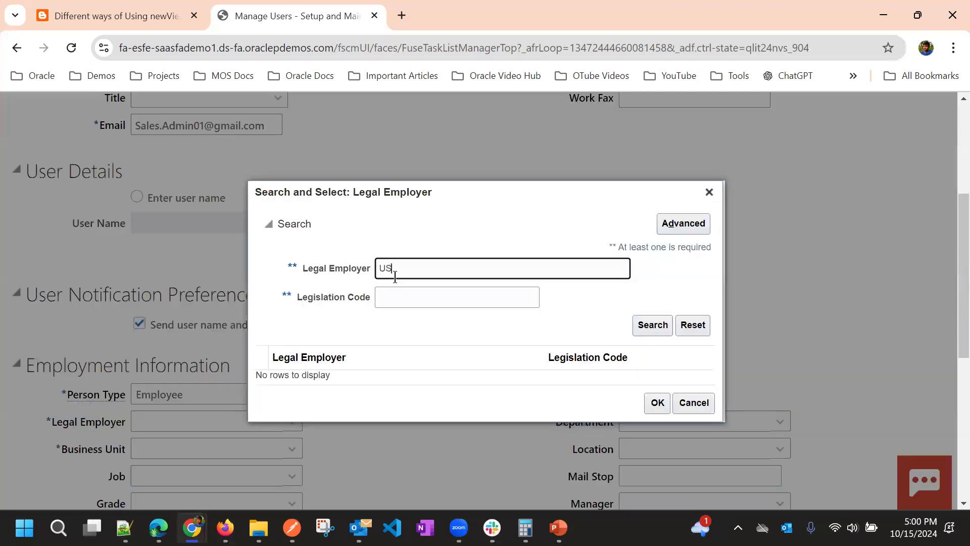
click(657, 326)
click(466, 260)
click(504, 298)
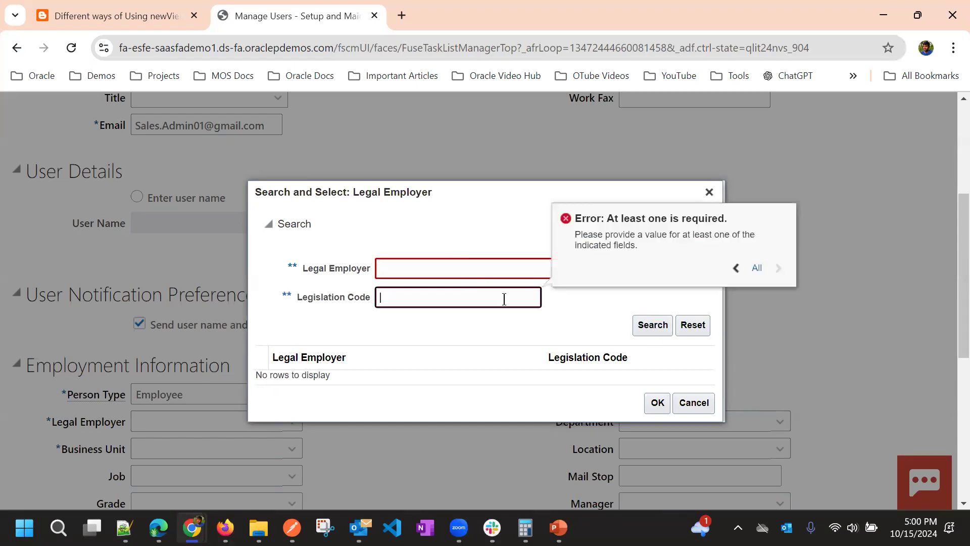
key(Escape)
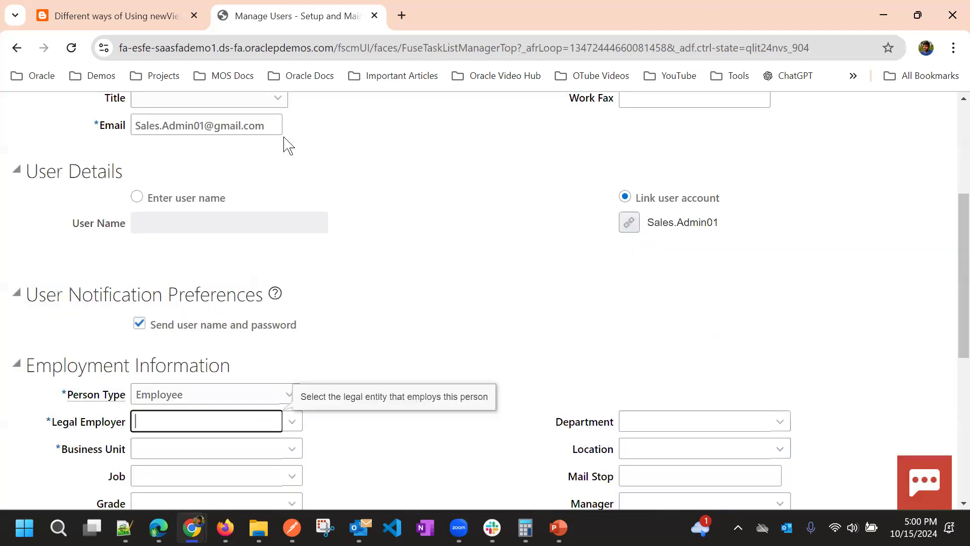
Choose DK_LEGAL_ENTITY as legal employer, then pick A00 US Business Units as business unit
key(Down)
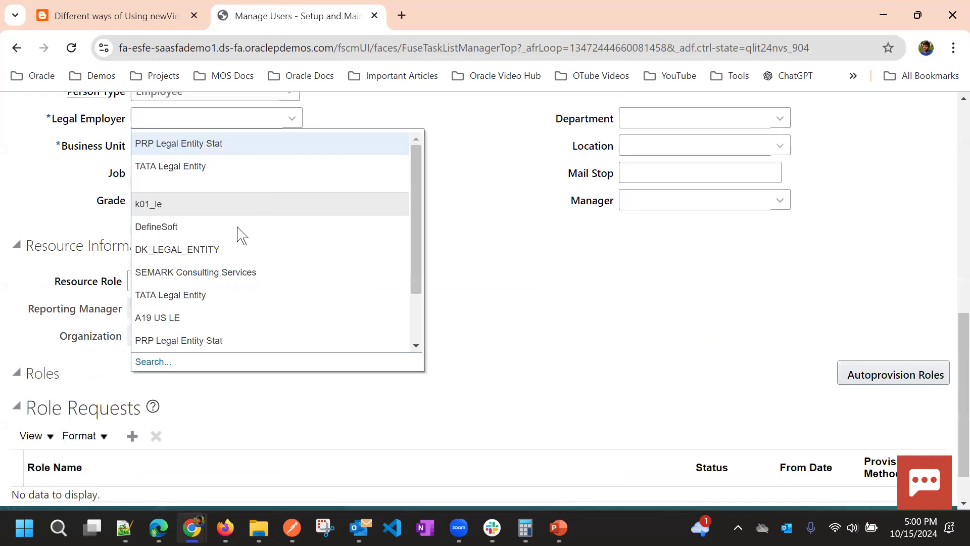
click(185, 249)
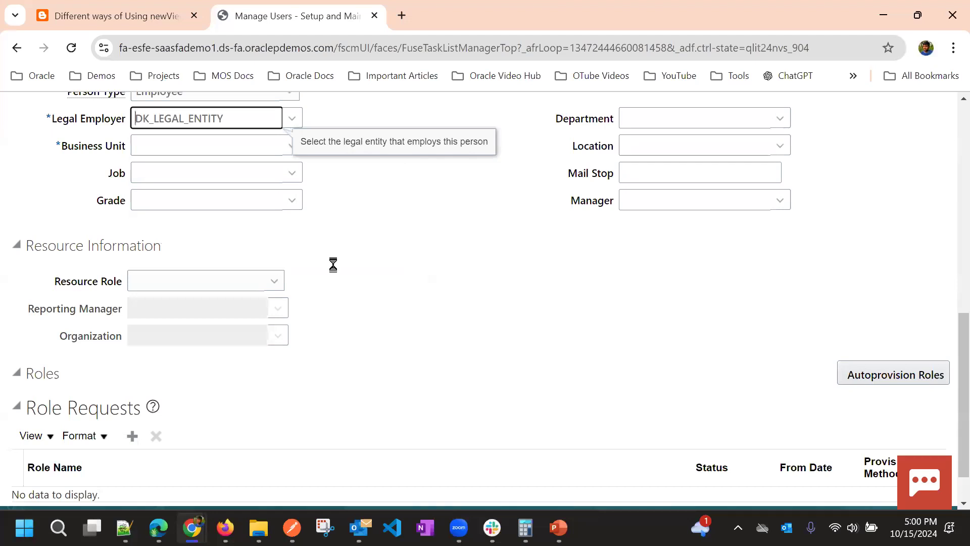
click(195, 290)
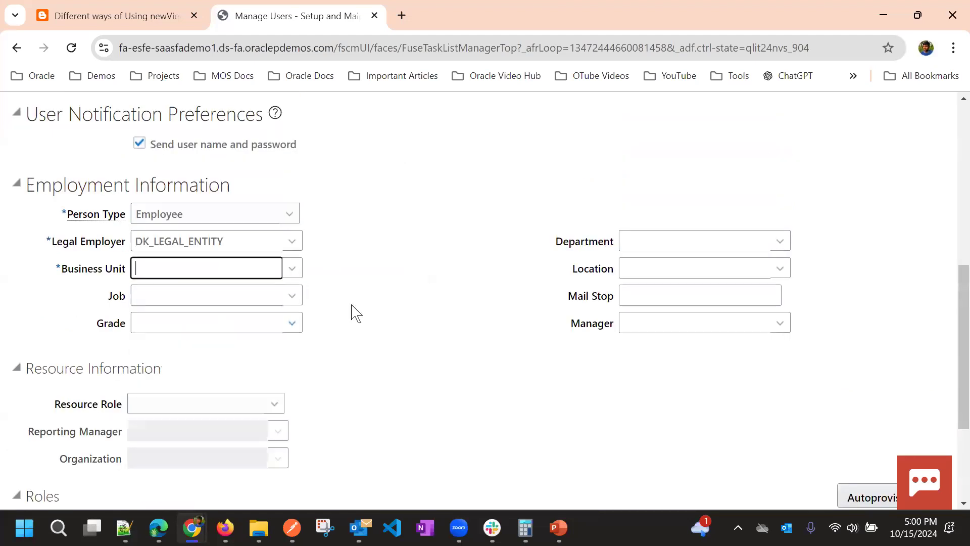
With business unit A00 US Business Units, pick Sales Administrator from the Resource Role list
scroll(313, 316, down, 3)
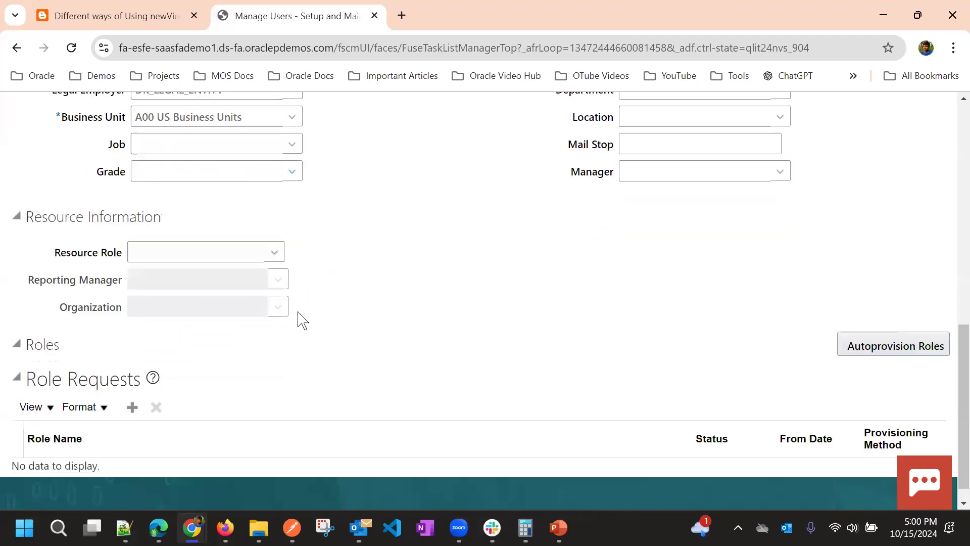
click(250, 252)
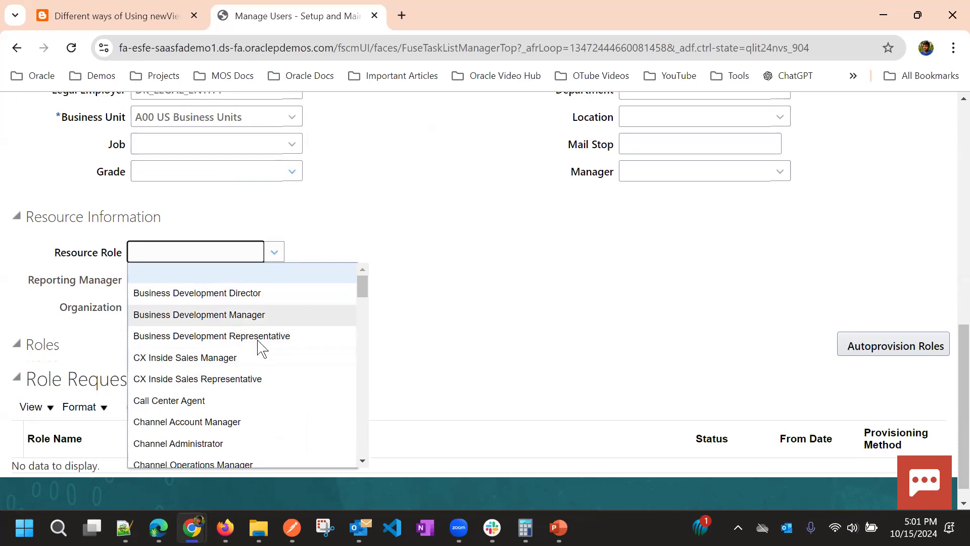
scroll(216, 396, down, 2)
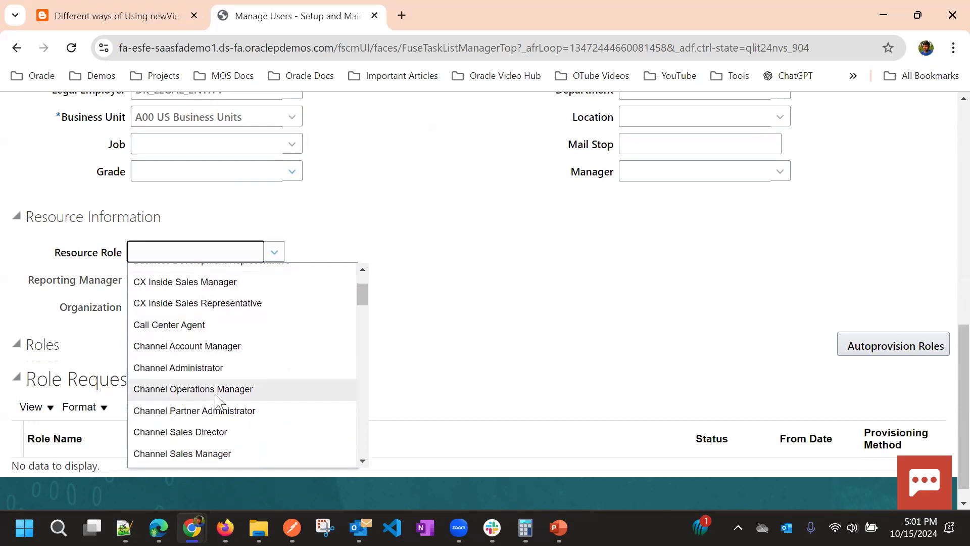
scroll(217, 399, down, 10)
scroll(218, 399, down, 8)
scroll(218, 399, up, 10)
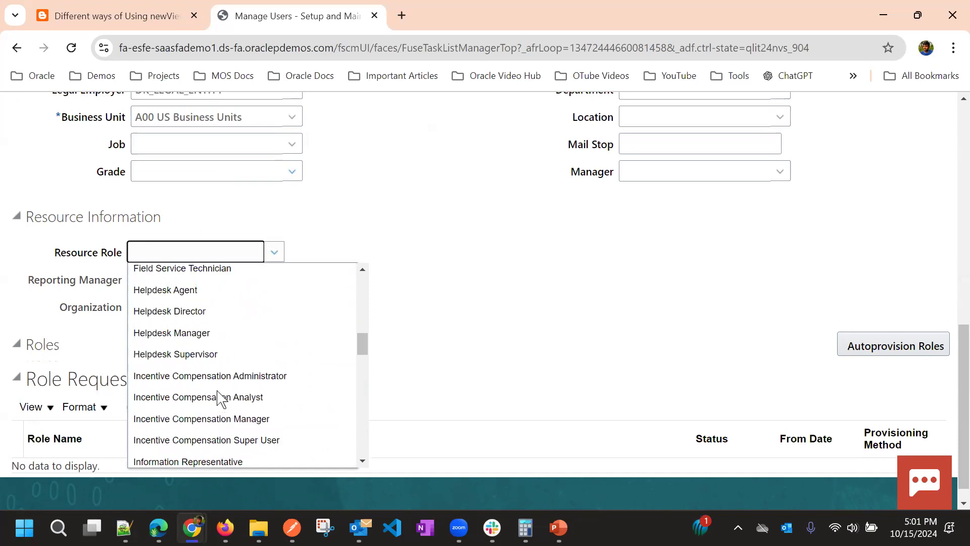
scroll(218, 397, up, 2)
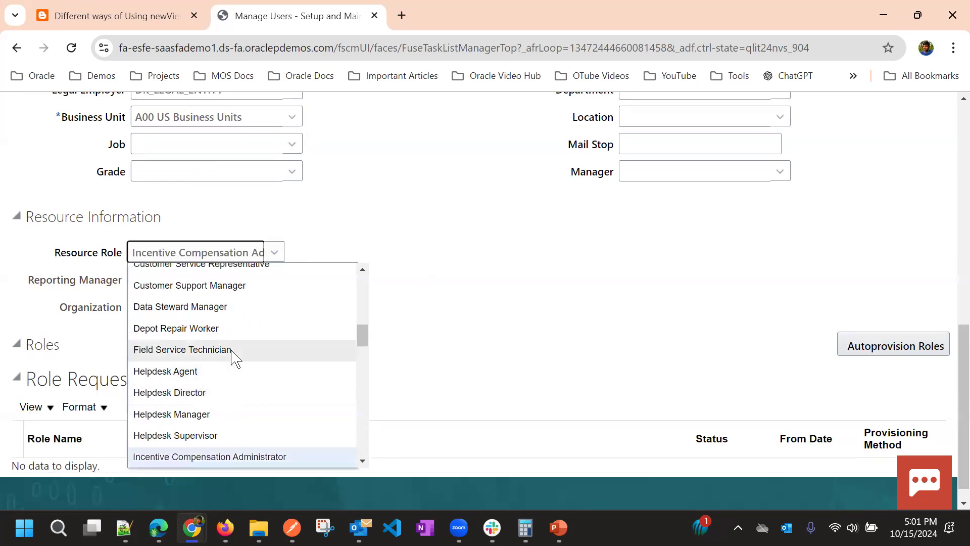
scroll(234, 359, up, 7)
scroll(236, 361, down, 2)
scroll(234, 364, down, 3)
scroll(231, 373, up, 5)
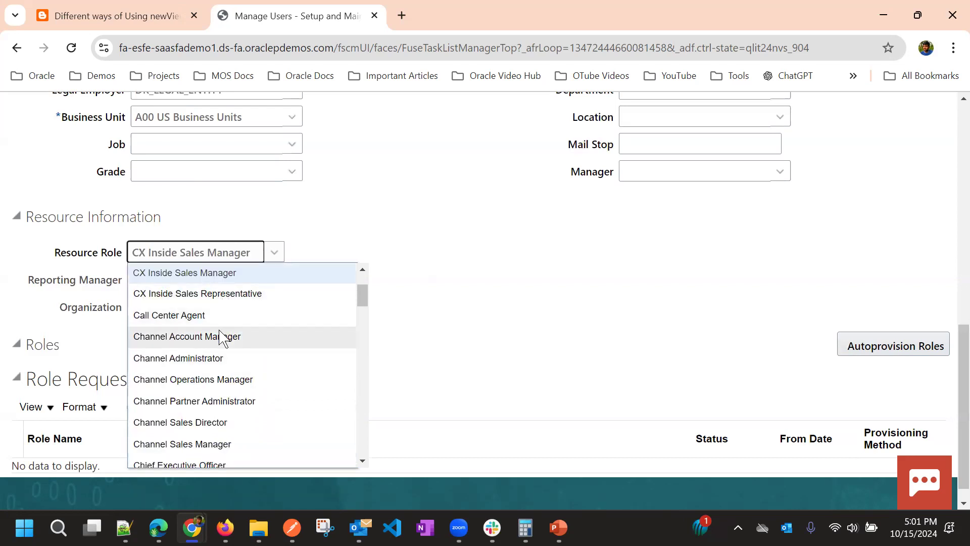
scroll(221, 338, up, 2)
scroll(218, 385, down, 8)
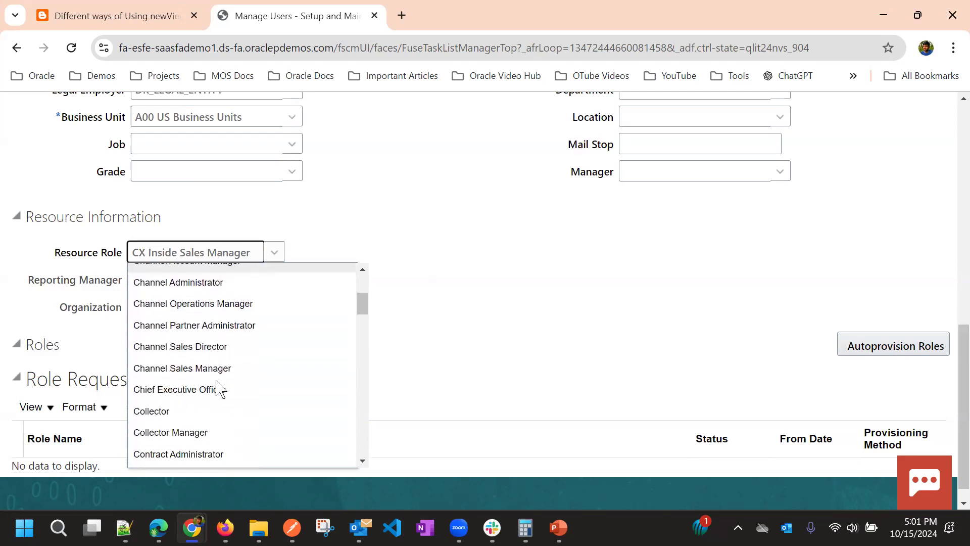
scroll(217, 385, down, 10)
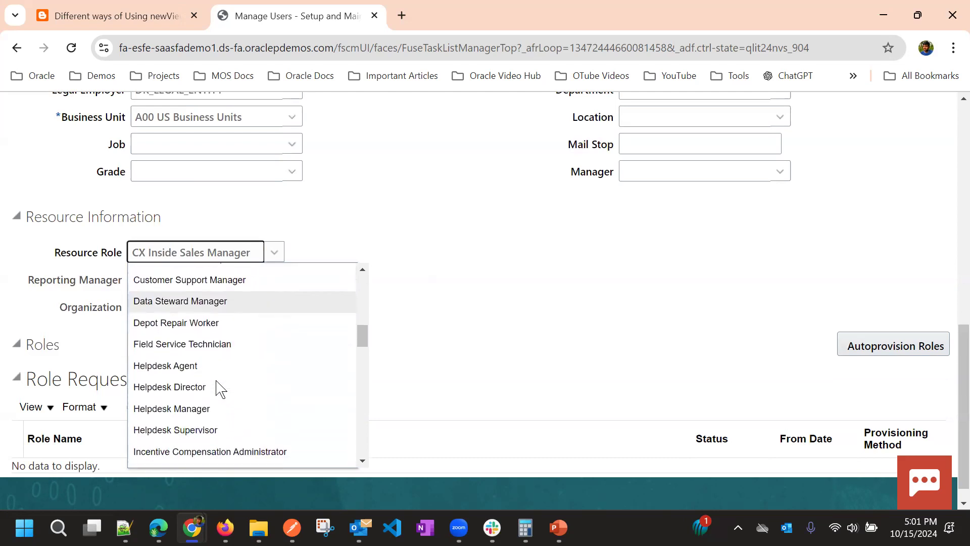
scroll(218, 387, up, 2)
scroll(217, 387, down, 6)
scroll(217, 387, down, 2)
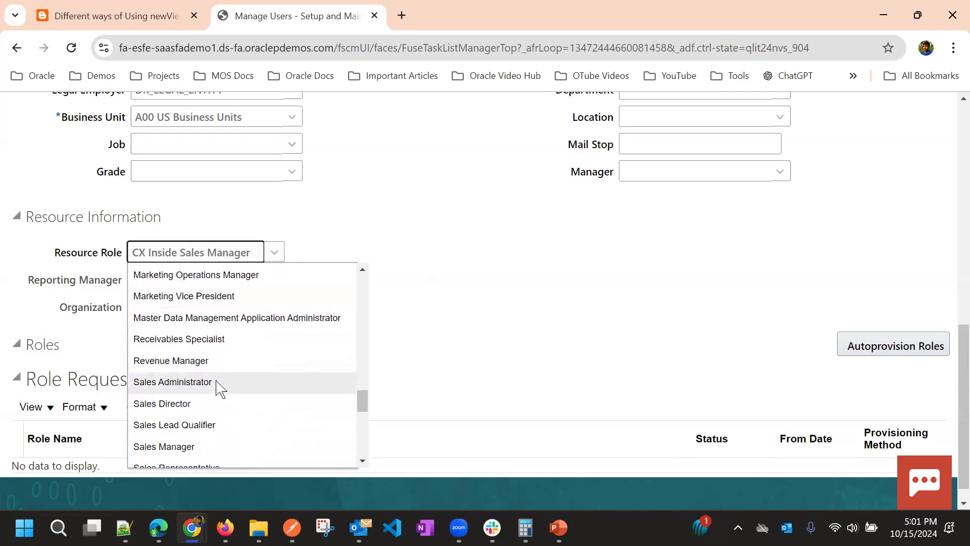
click(218, 387)
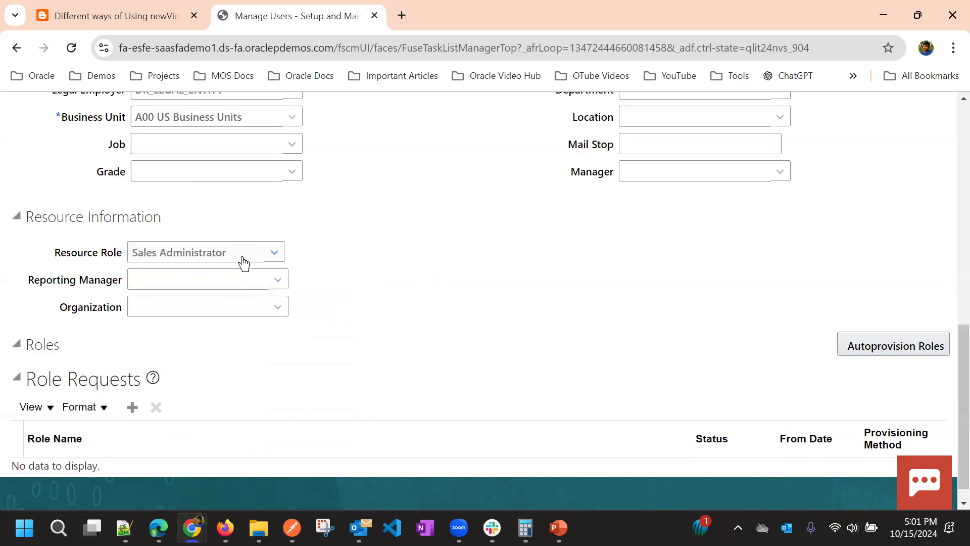
Autoprovision roles and review the six requested roles, including Resource, Employee and Sales Analyst
click(853, 347)
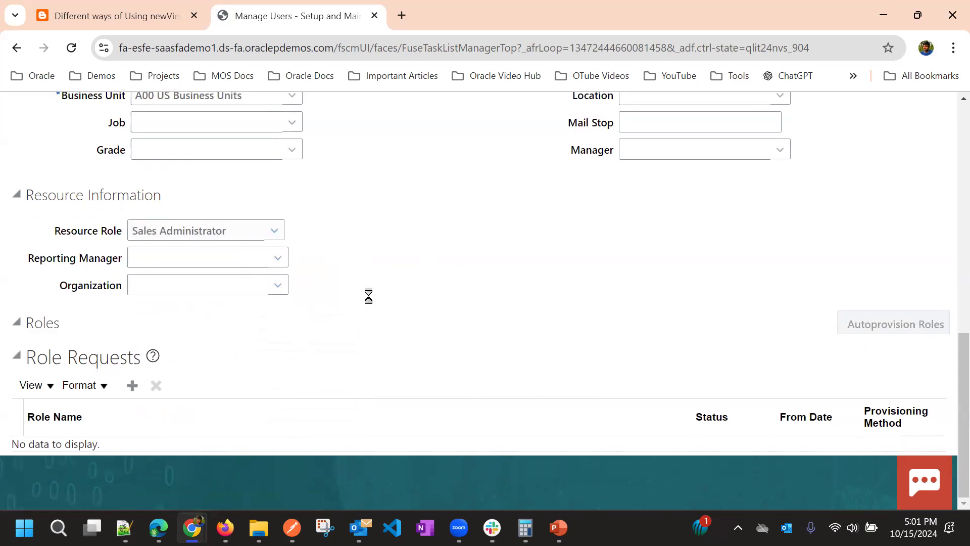
scroll(487, 314, down, 4)
scroll(484, 305, down, 1)
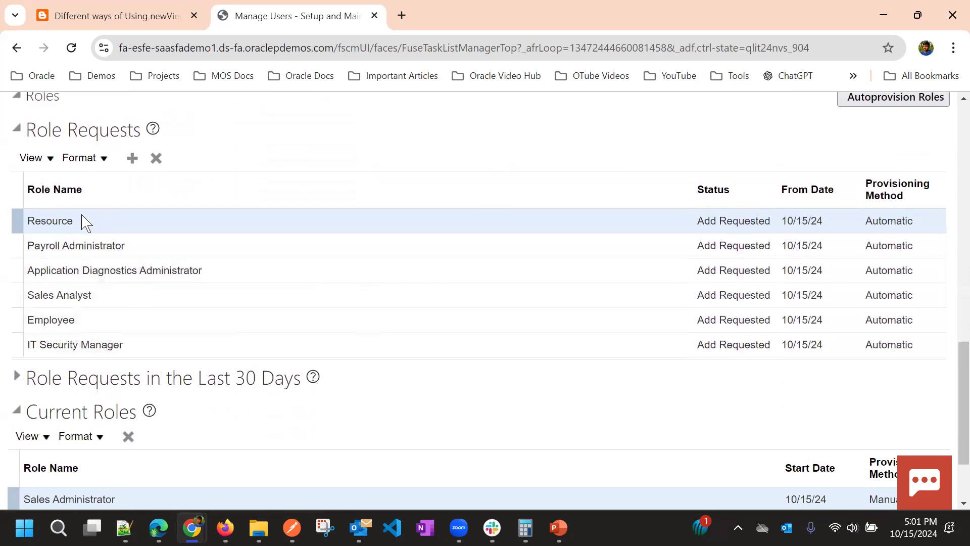
scroll(283, 288, up, 3)
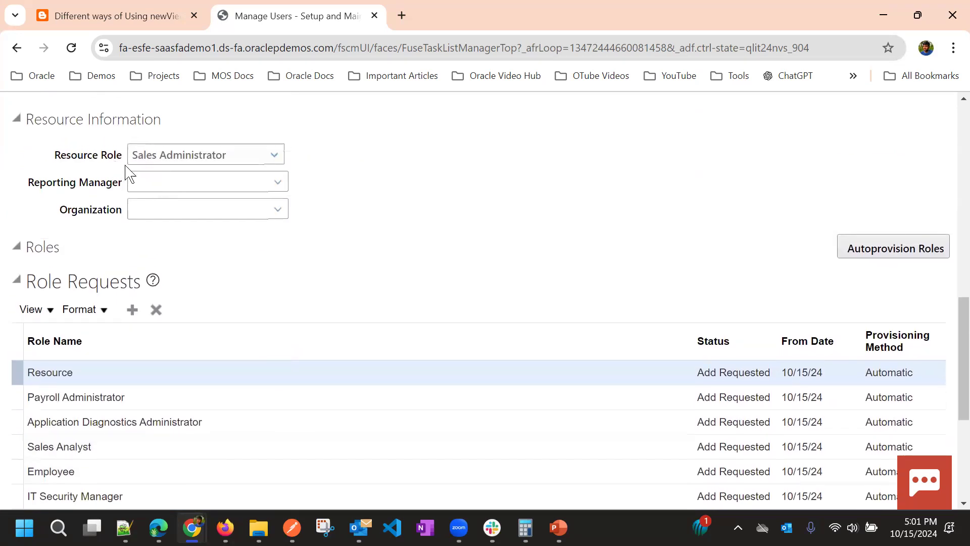
scroll(307, 316, down, 3)
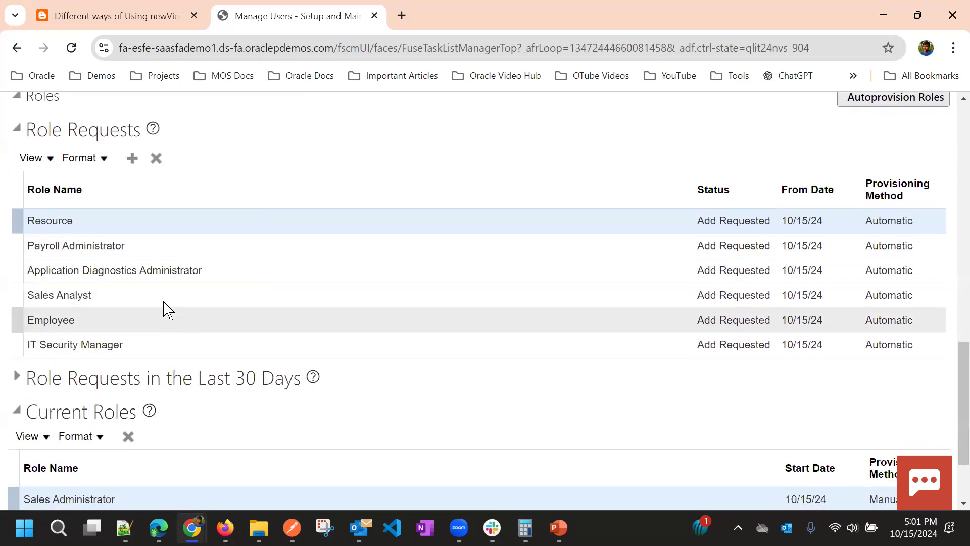
scroll(340, 350, down, 2)
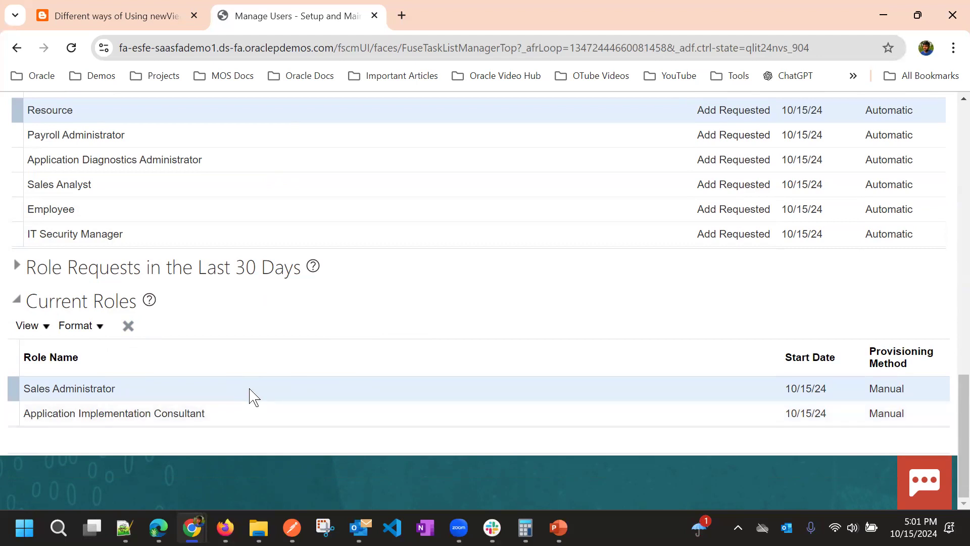
scroll(244, 390, up, 7)
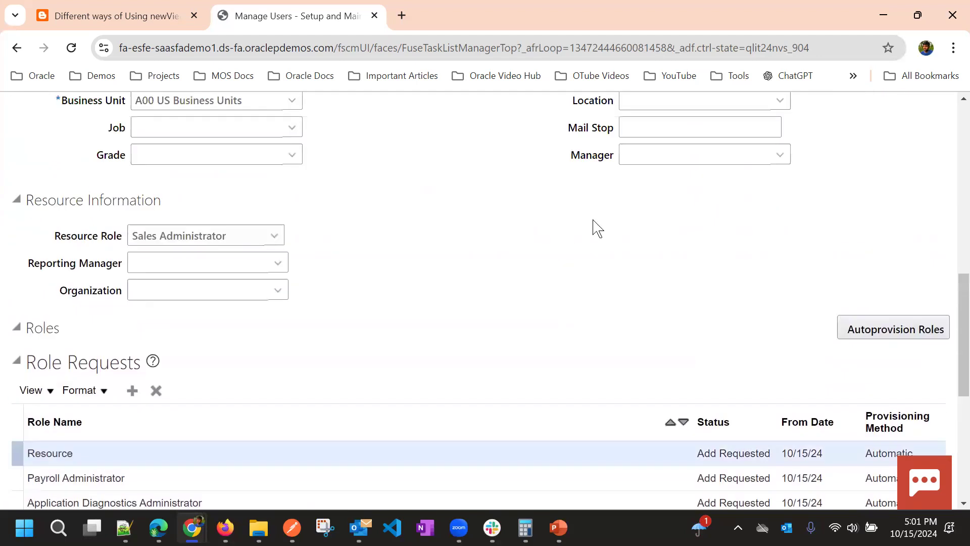
scroll(596, 227, up, 10)
scroll(730, 231, down, 5)
scroll(736, 245, up, 5)
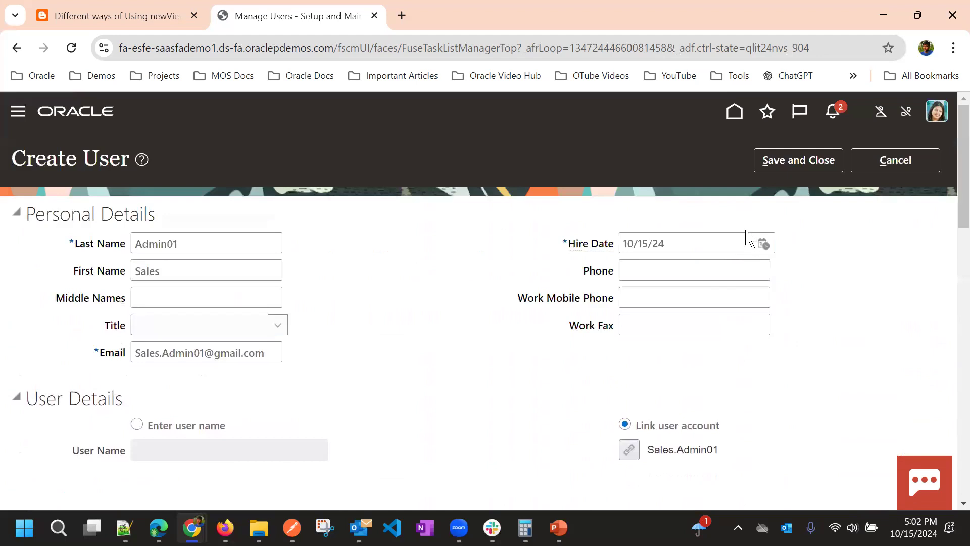
Save and close the new user, then switch to the incognito window's Welcome page
click(784, 164)
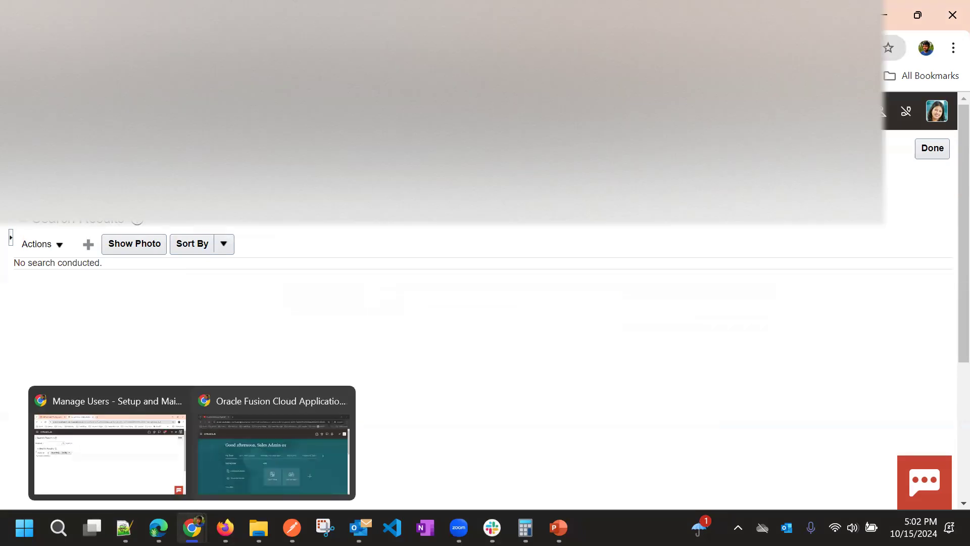
click(261, 447)
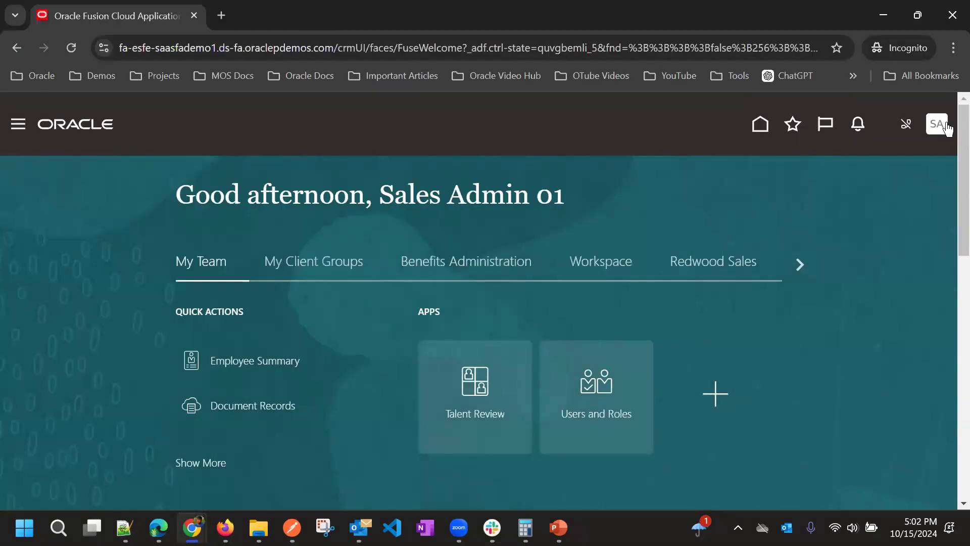
Sign out from the account menu and confirm the logout
click(943, 126)
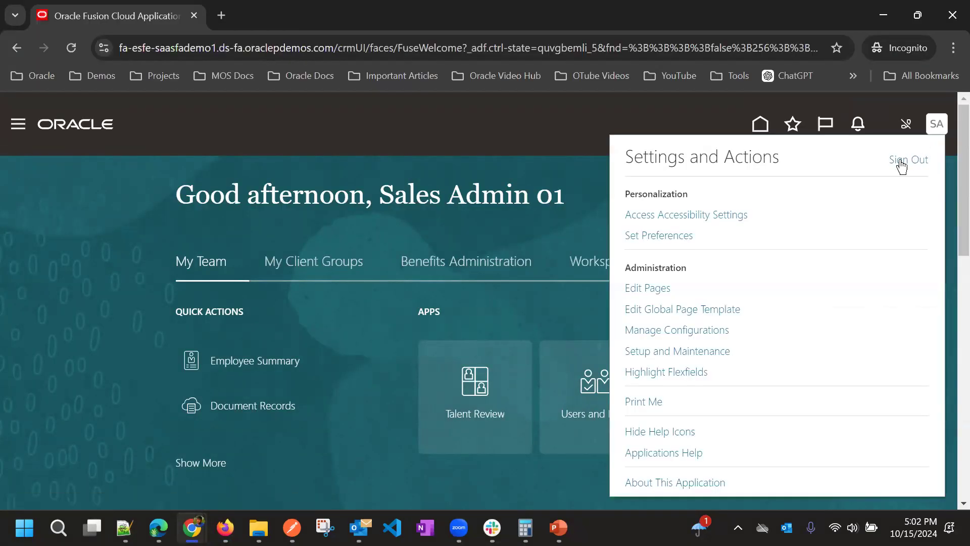
click(902, 169)
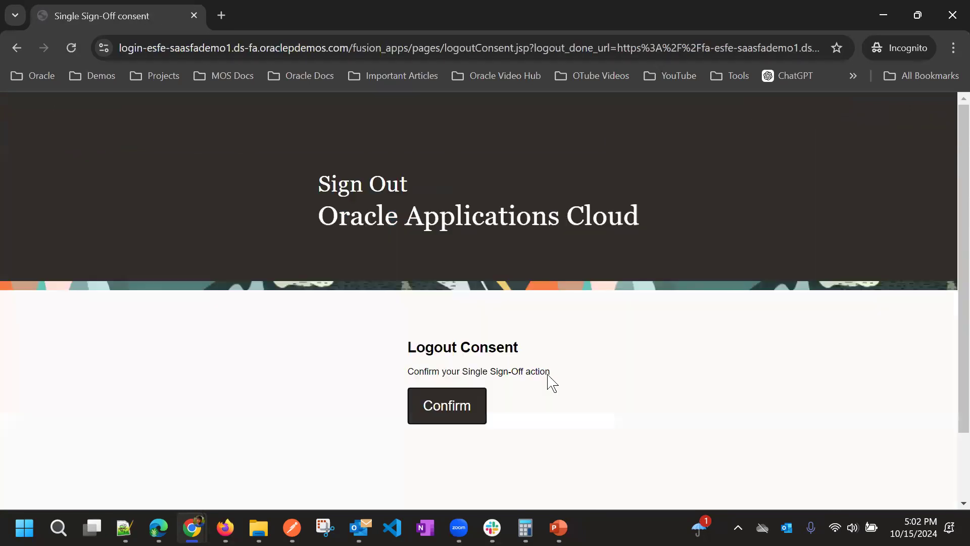
click(465, 412)
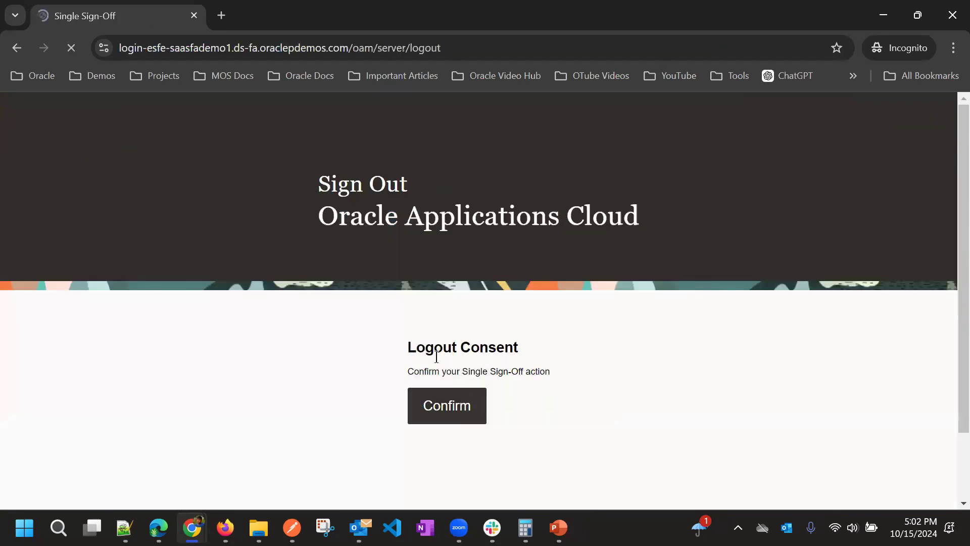
Sign in with the new sales administrator's user ID and password
text(sa)
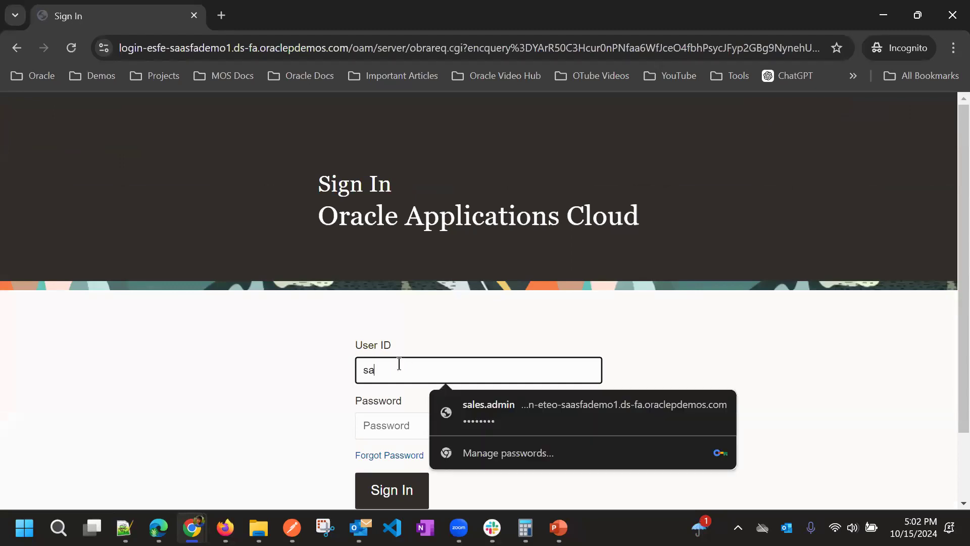
text(lea)
key(BackSpace)
text(s.admin01)
click(406, 426)
text(W)
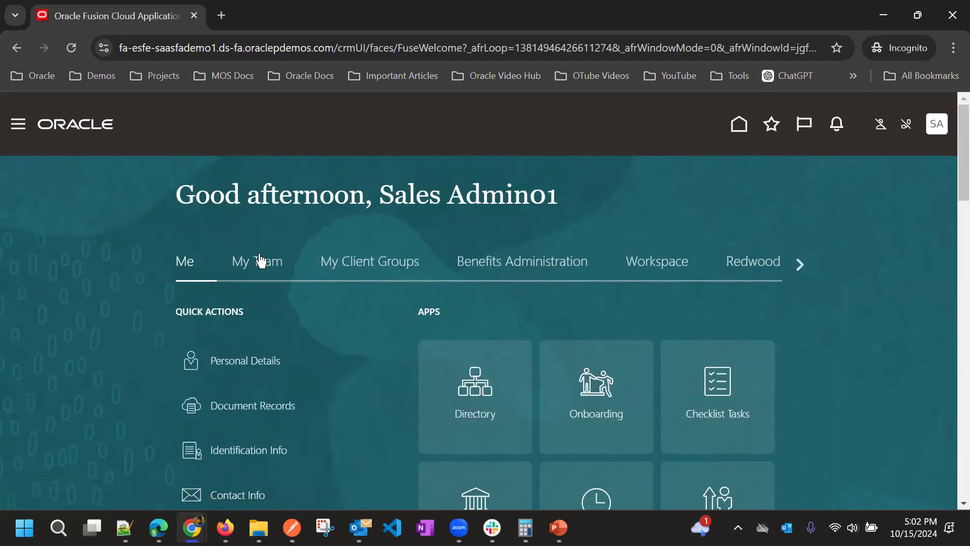
In the Sales work area, save opportunity Test Opty 01 closing 5/3/25 in Qualify
click(801, 264)
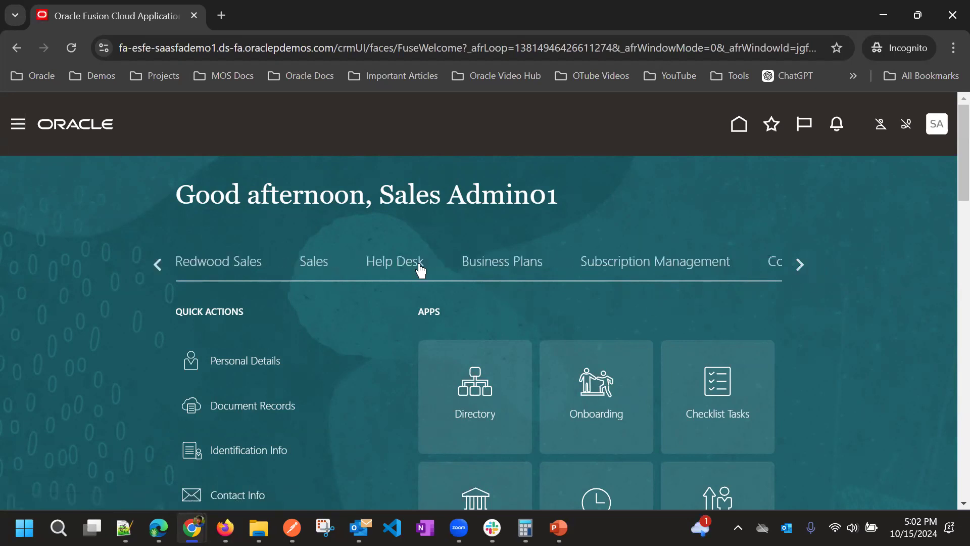
click(308, 262)
scroll(502, 275, down, 3)
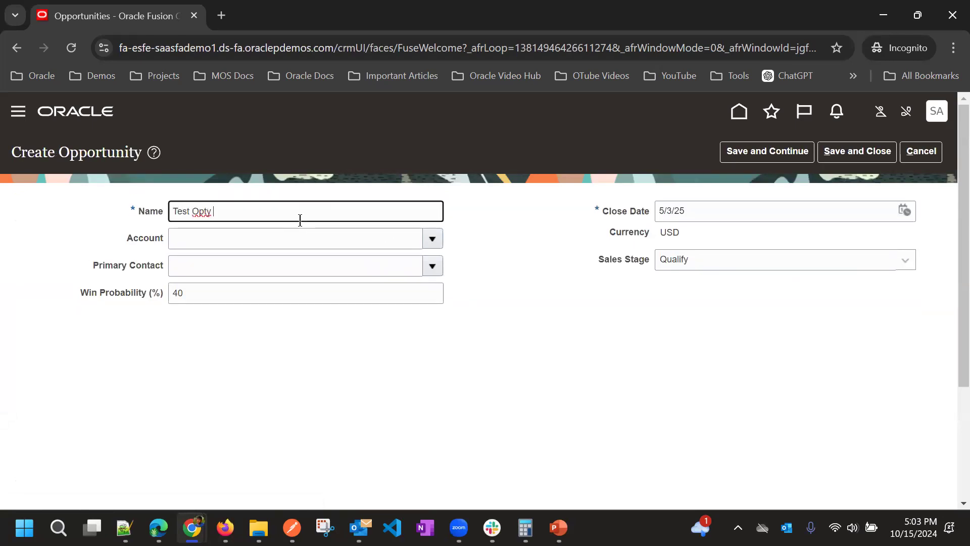
click(726, 153)
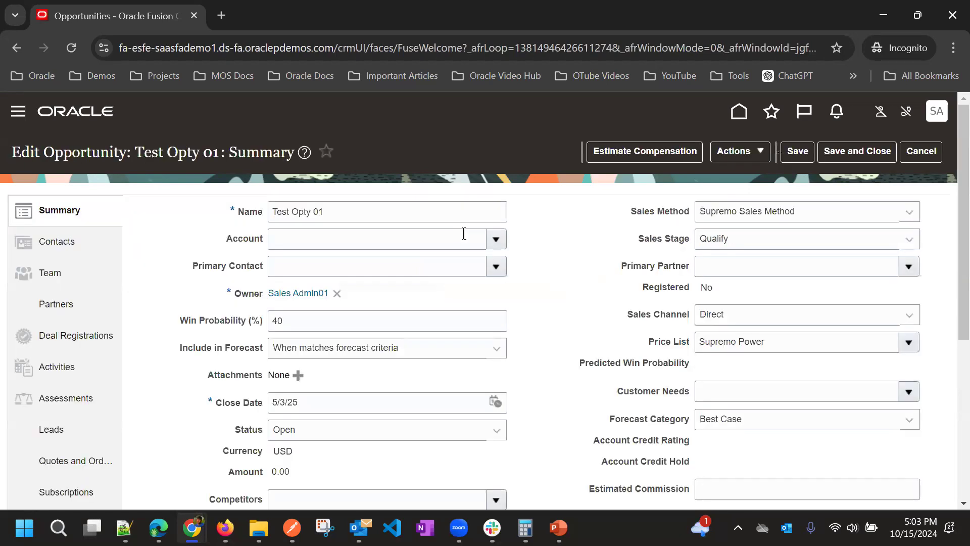
Search Team members by first name 'Sales', cancel without adding, and save Test Opty 01
click(51, 272)
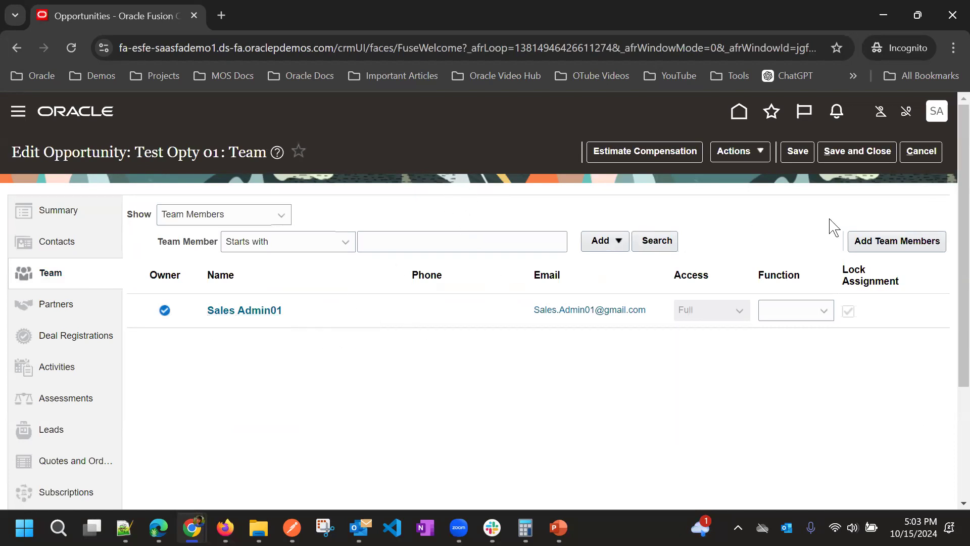
click(868, 241)
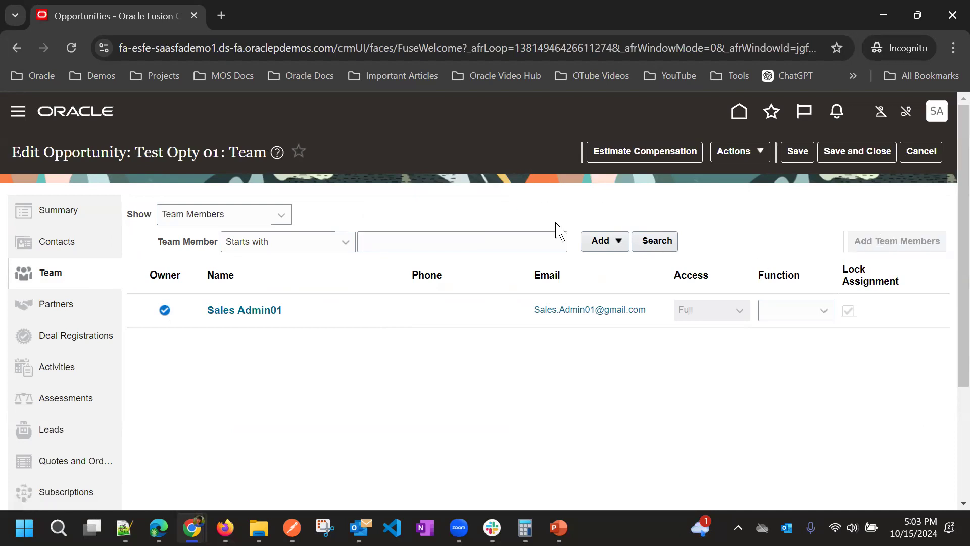
click(284, 159)
text(Sales)
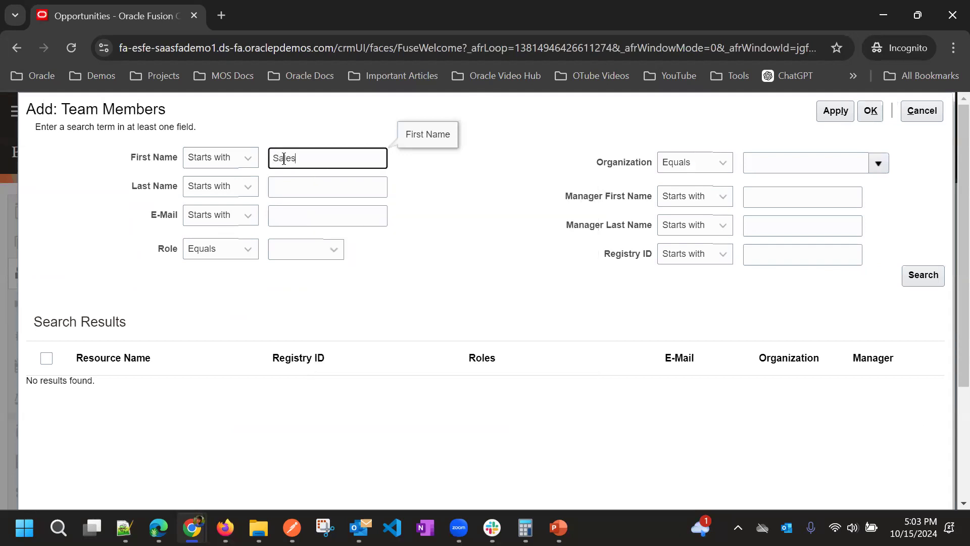
key(Return)
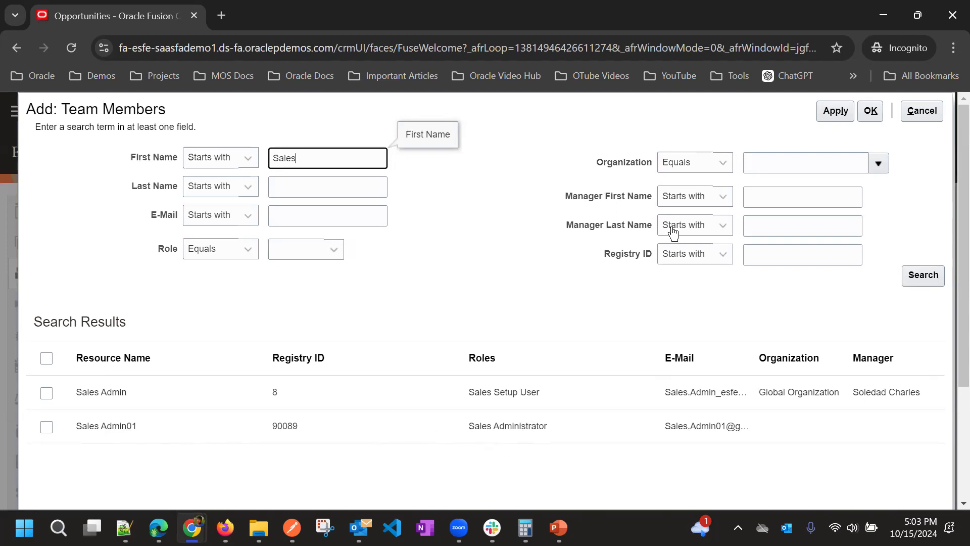
click(927, 113)
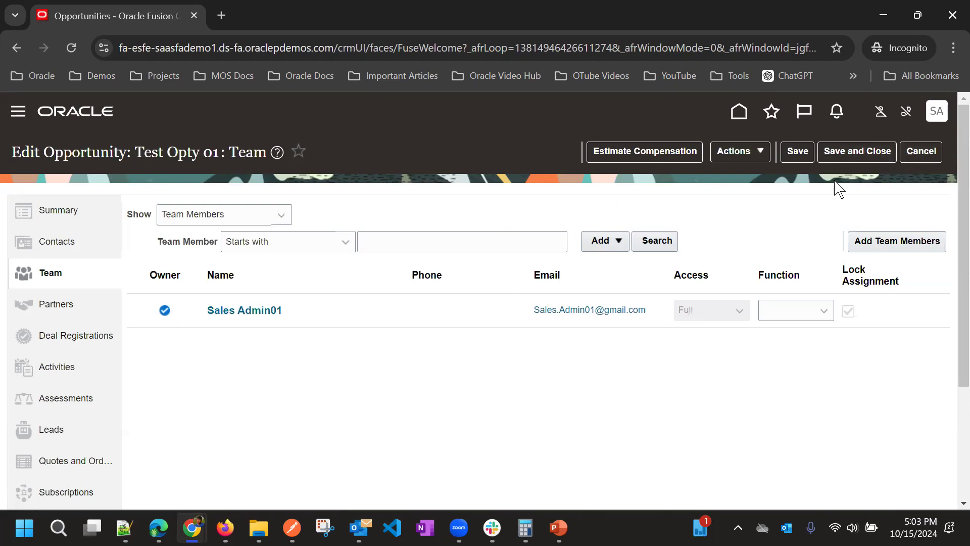
click(931, 152)
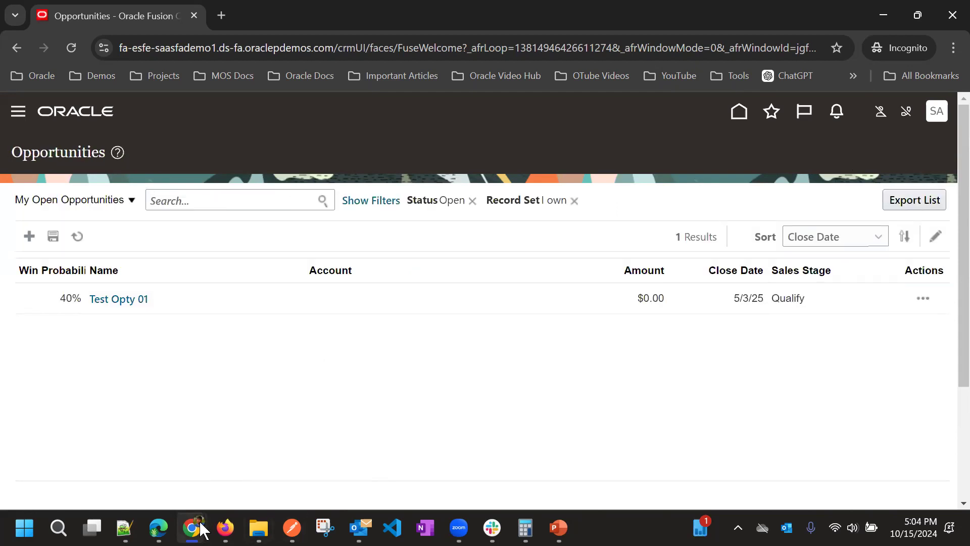
In the administrator's window, open Resource Directory from the Navigator's Others group
mouse_move(201, 529)
click(152, 454)
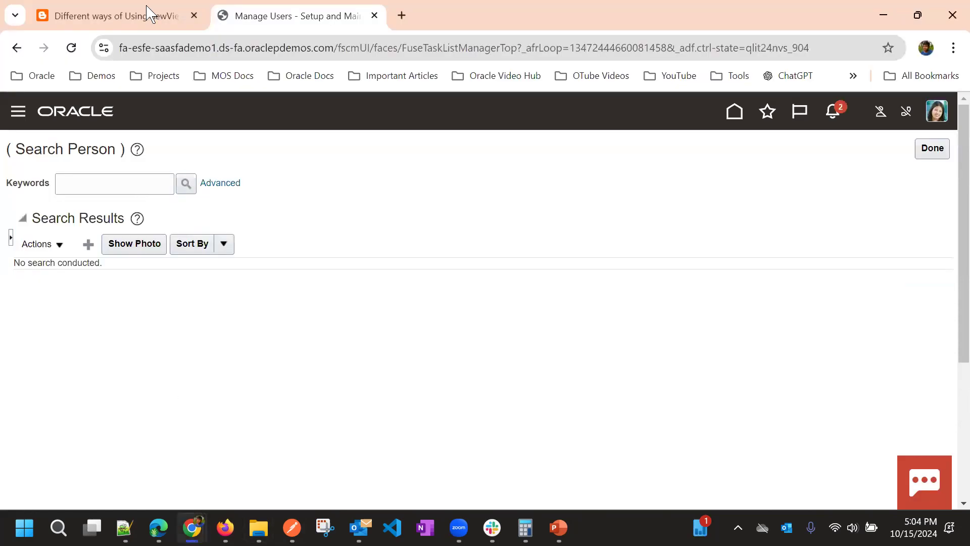
click(18, 110)
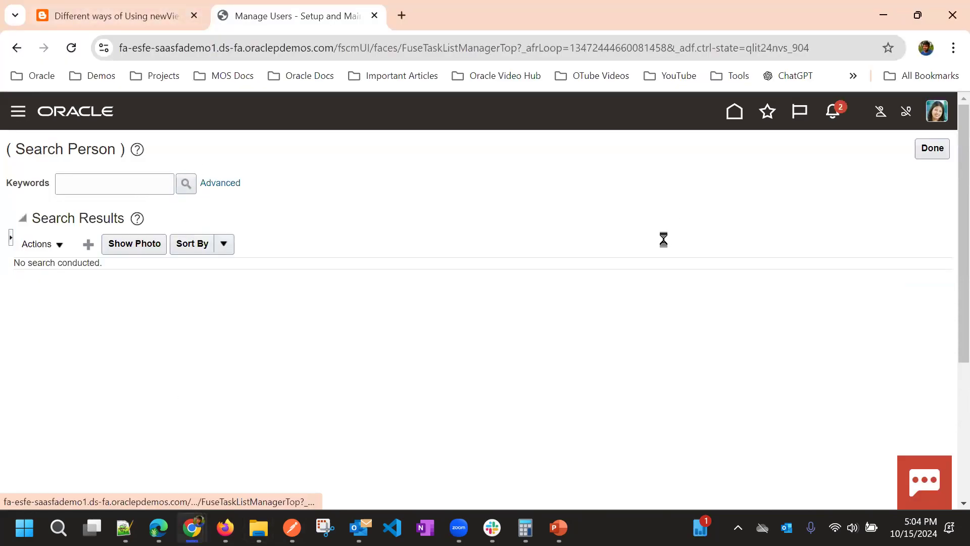
scroll(282, 330, down, 20)
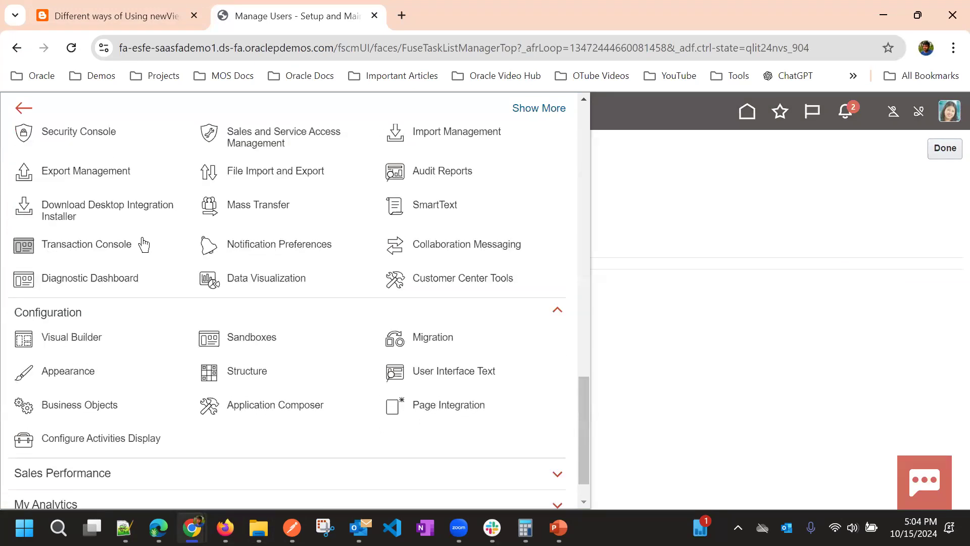
scroll(206, 286, down, 2)
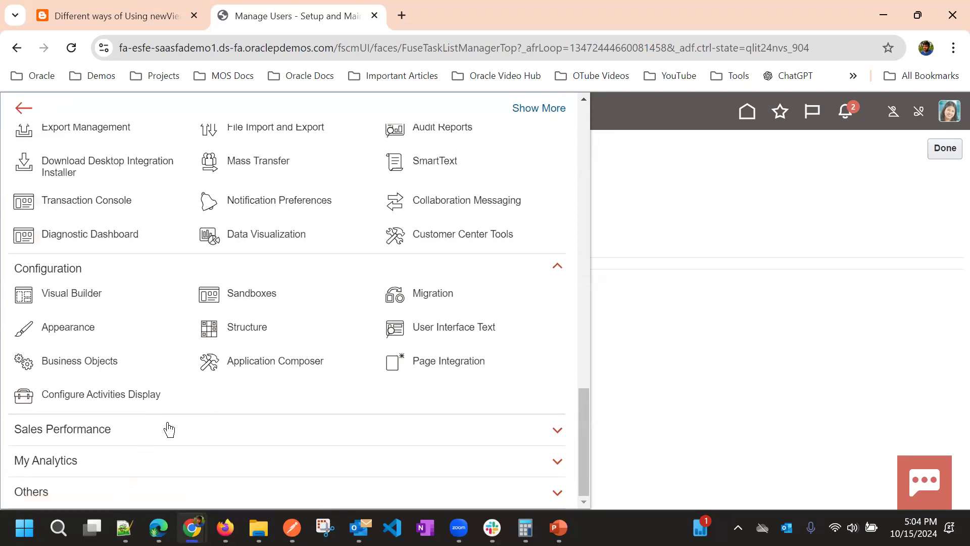
click(131, 497)
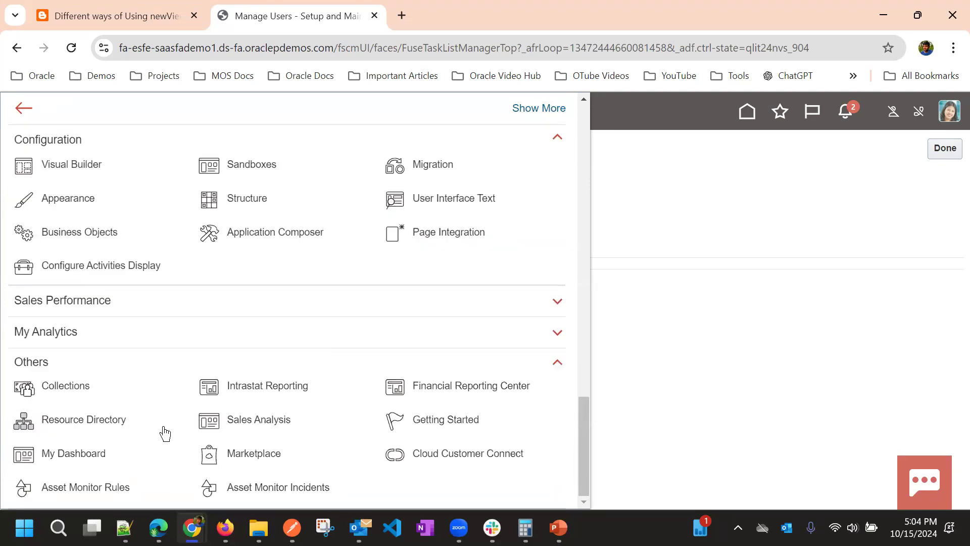
click(50, 424)
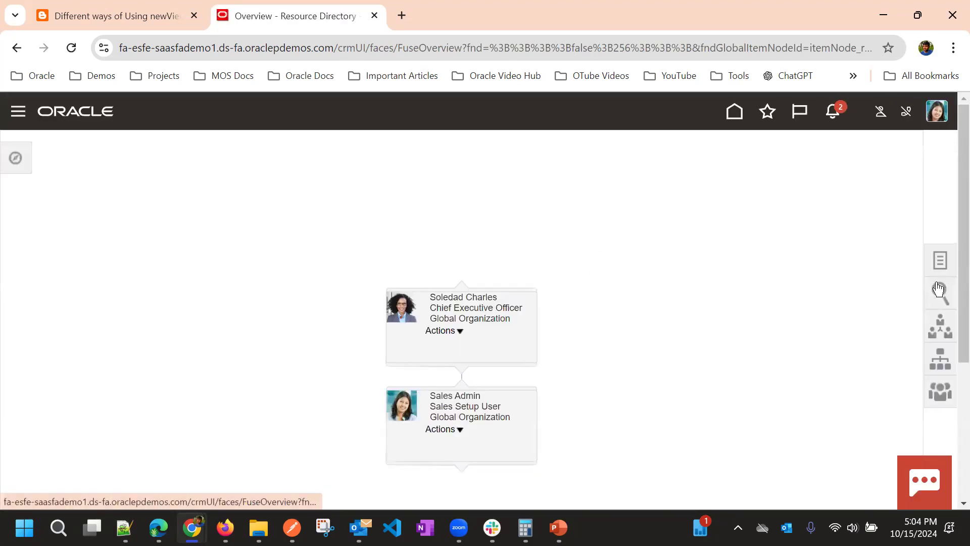
In Identify Resources, search Person Name 'Sales Admin' with Usage set to Employee
click(929, 262)
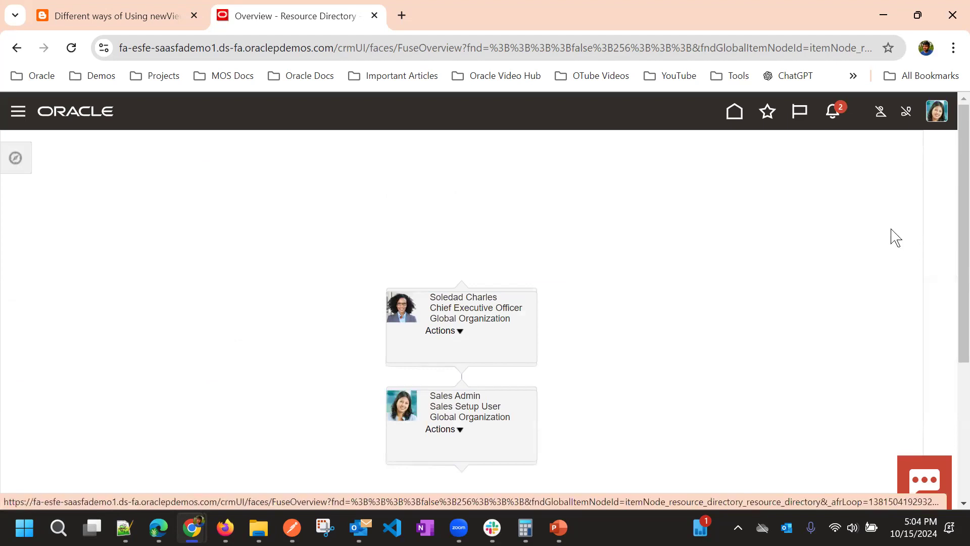
click(846, 197)
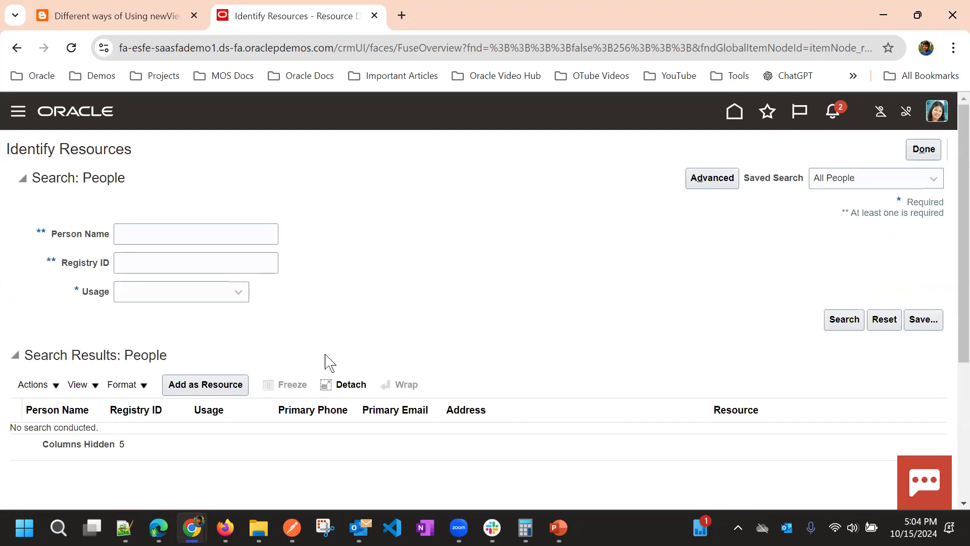
click(161, 238)
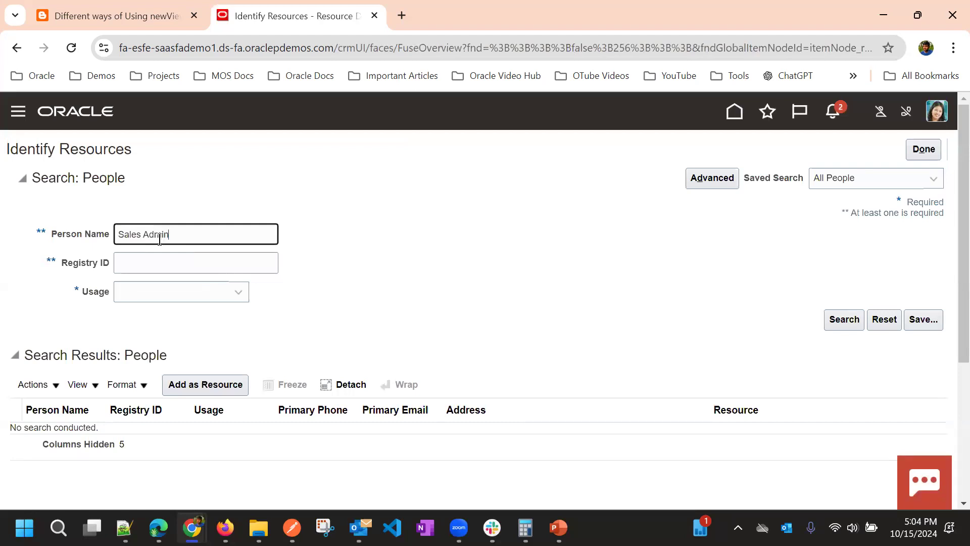
text(Sales Admin)
key(Return)
click(182, 333)
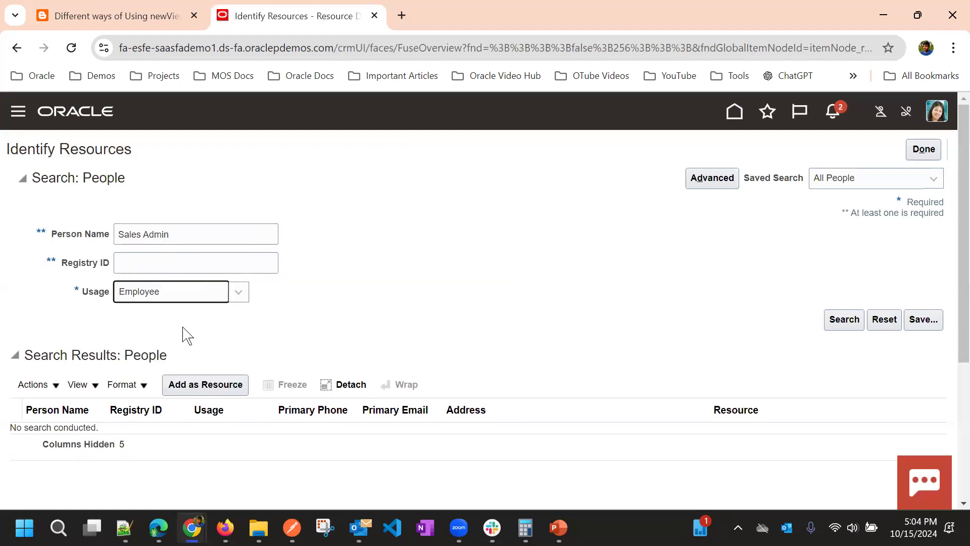
click(859, 326)
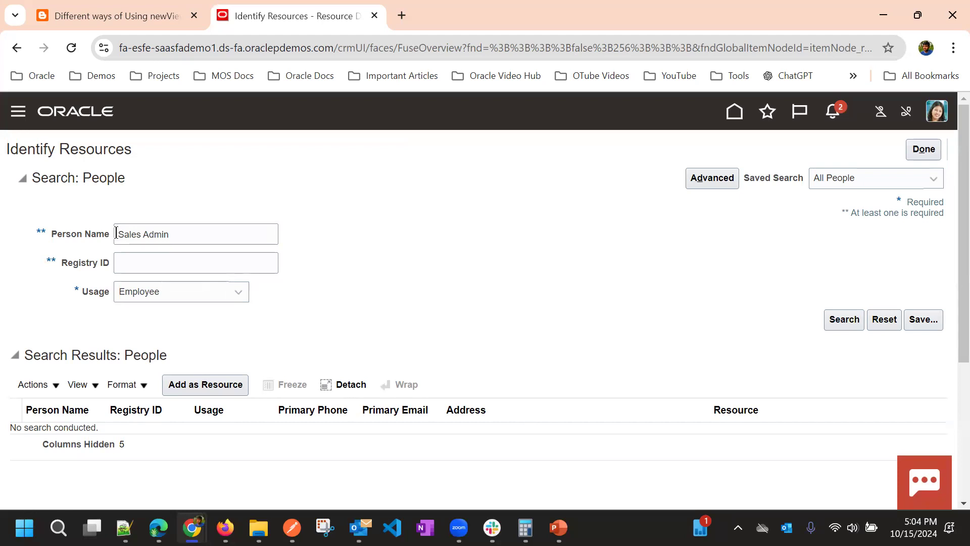
Review the two HR Employee results and select the new user's row
scroll(365, 255, down, 1)
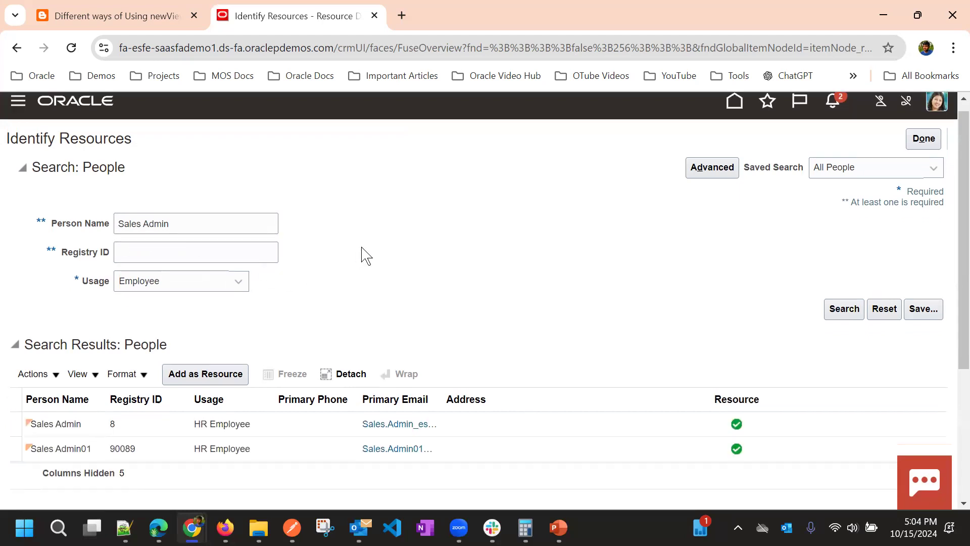
scroll(366, 255, down, 1)
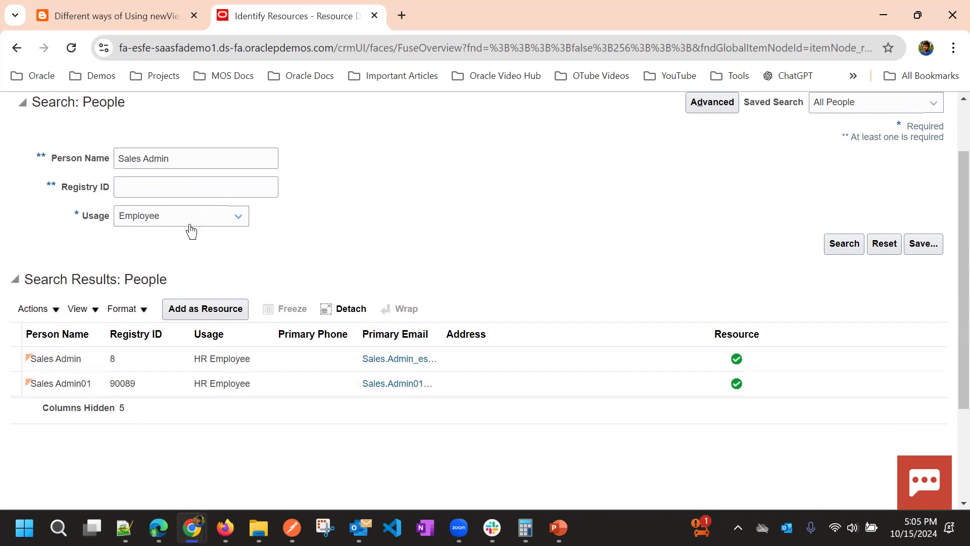
scroll(448, 238, up, 2)
scroll(426, 243, down, 3)
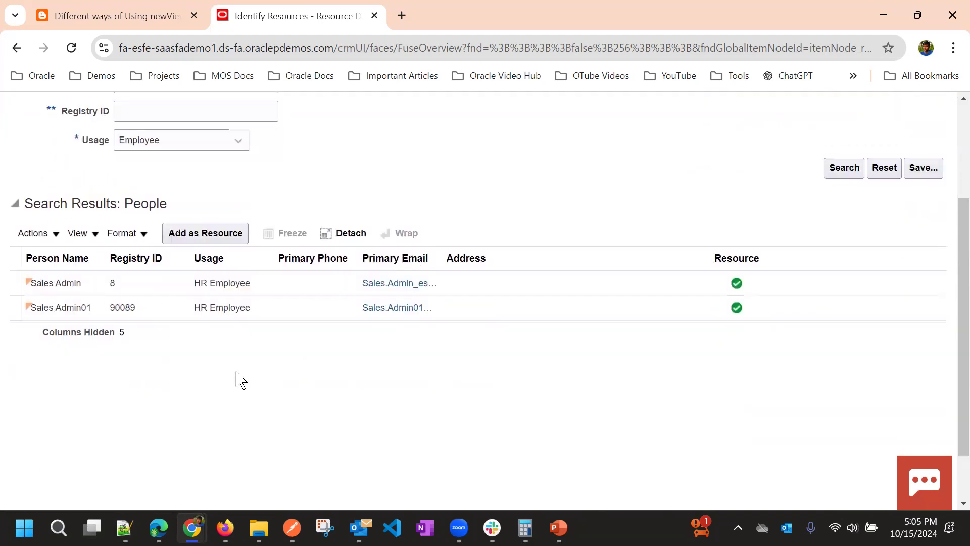
click(230, 292)
click(208, 307)
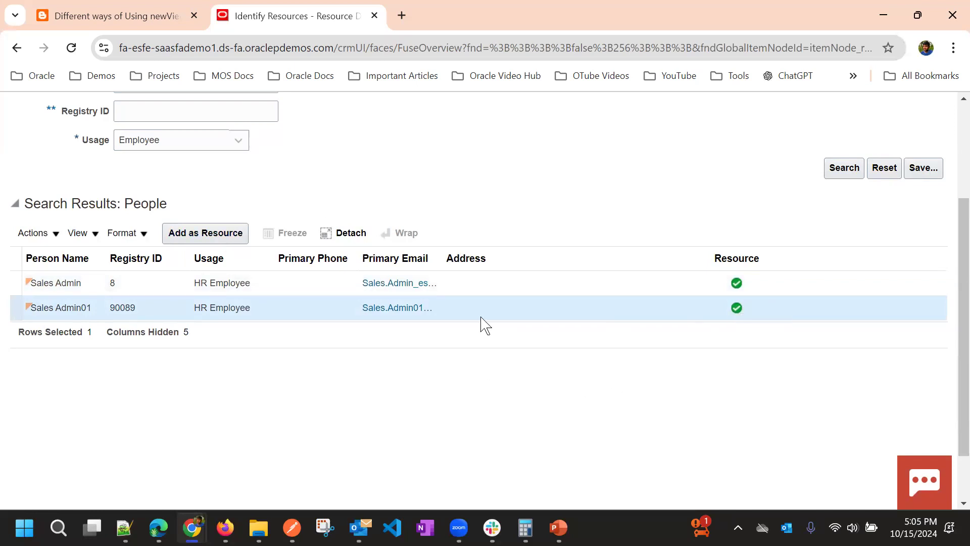
scroll(630, 246, up, 2)
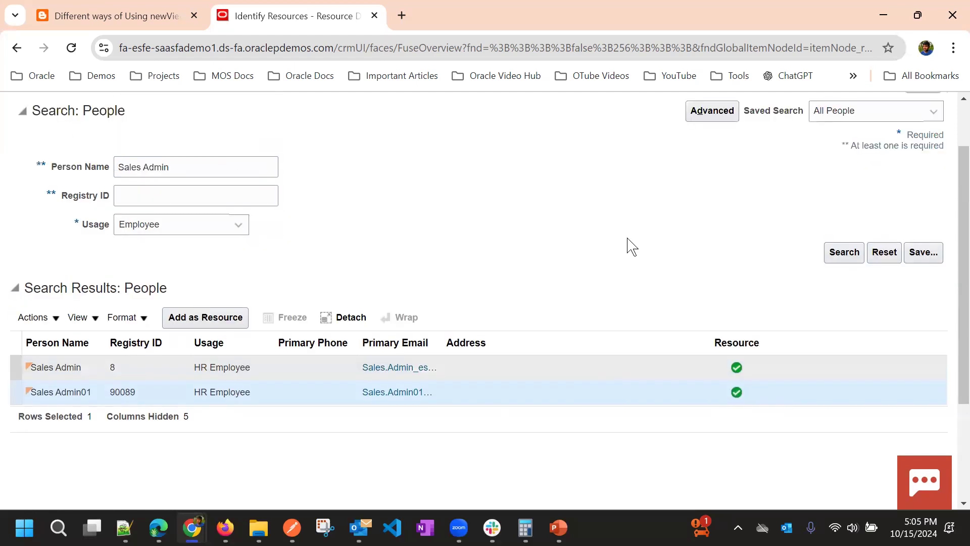
scroll(630, 246, up, 2)
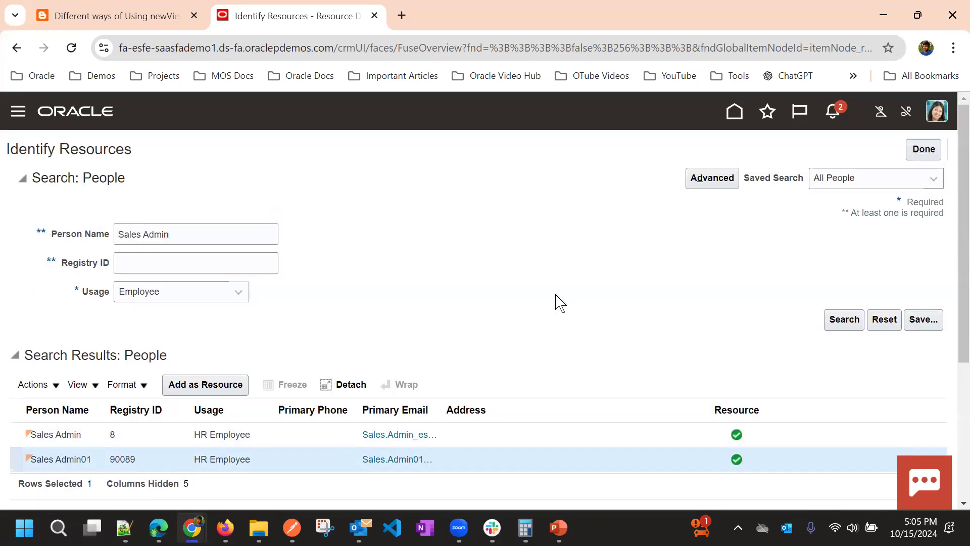